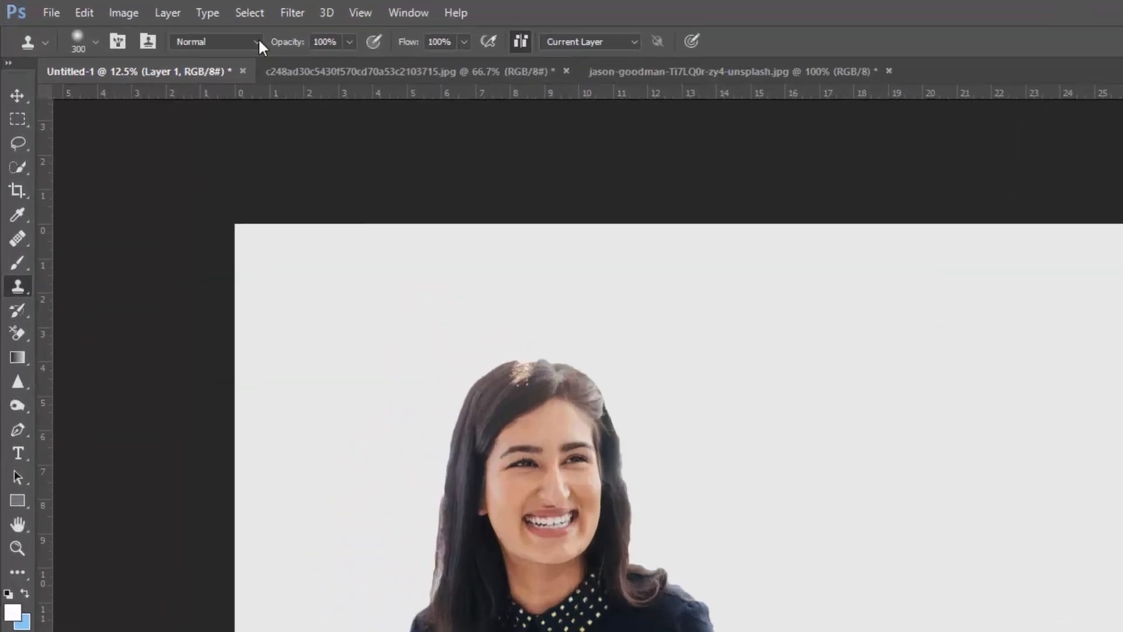
Step: Check the soft 300 px brush, add a new layer, and clone the nose and upper lip onto it
left_click(102, 44)
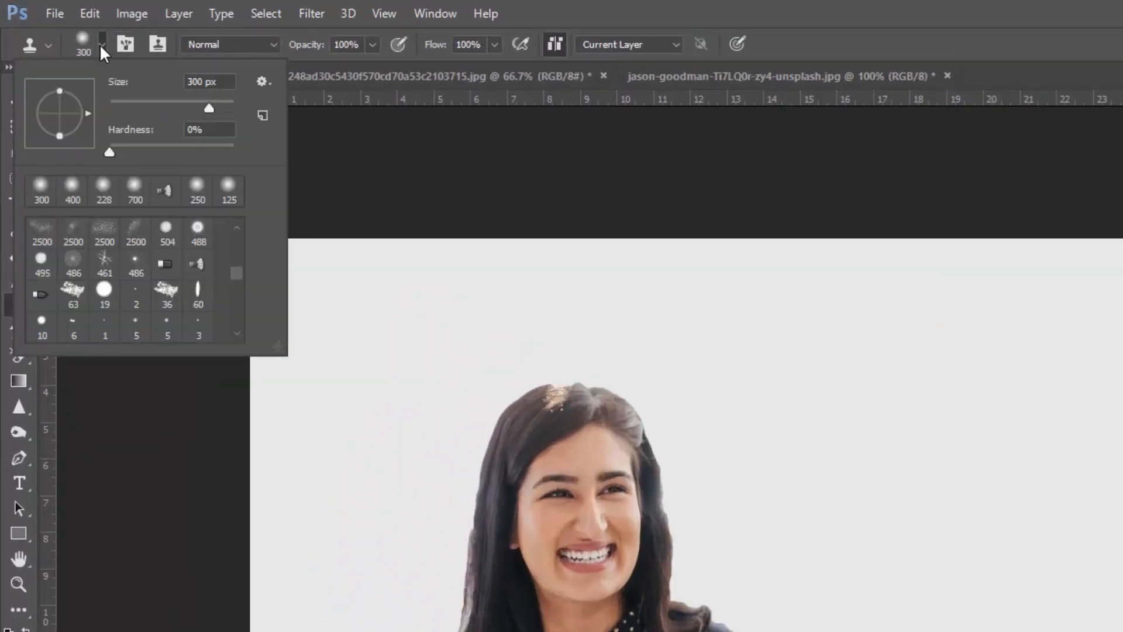
left_click(102, 44)
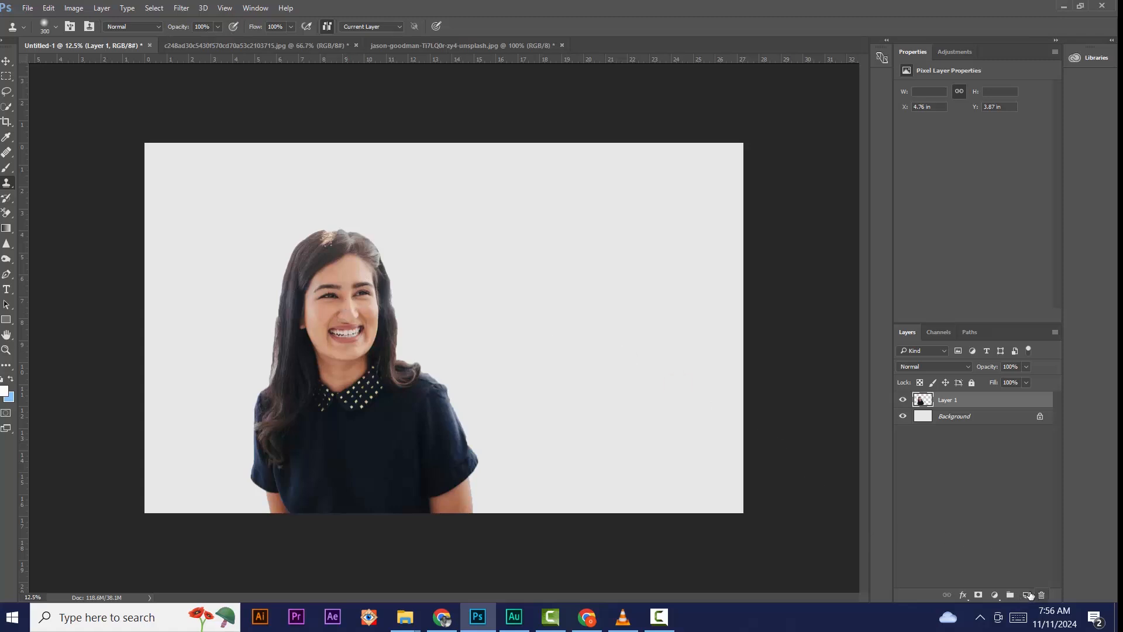
left_click(1023, 596)
left_click(547, 283)
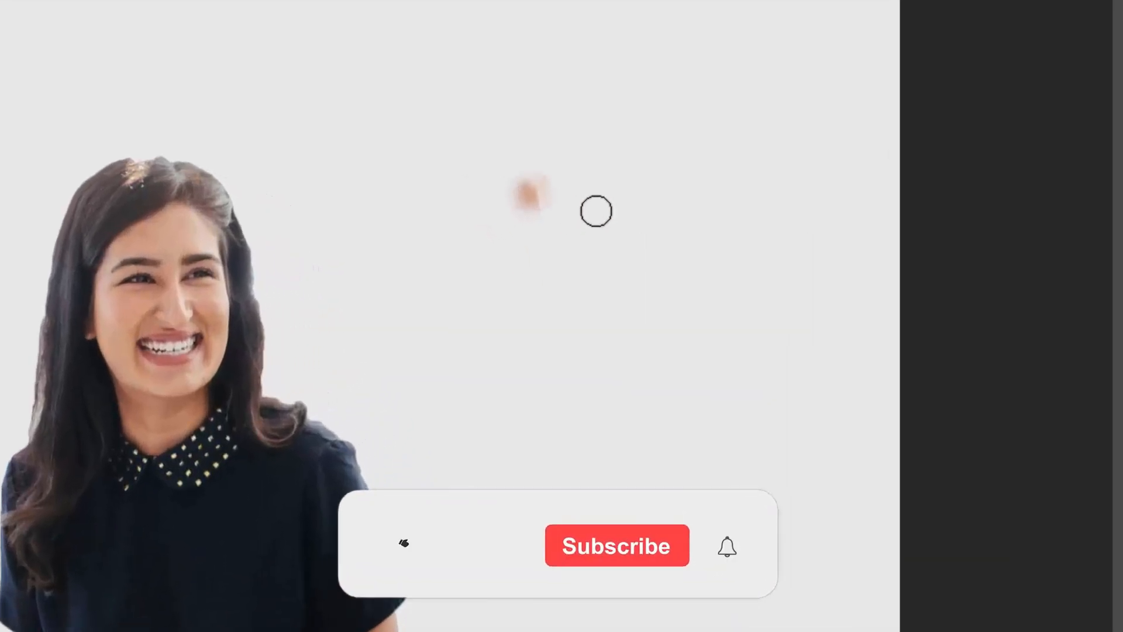
mouse_move(514, 199)
left_mouse_down()
mouse_move(543, 285)
mouse_move(555, 275)
mouse_move(507, 110)
mouse_move(509, 173)
mouse_move(535, 235)
mouse_move(549, 326)
mouse_move(570, 270)
mouse_move(560, 155)
mouse_move(569, 200)
mouse_move(552, 121)
mouse_move(533, 98)
mouse_move(551, 114)
mouse_move(516, 88)
left_mouse_up()
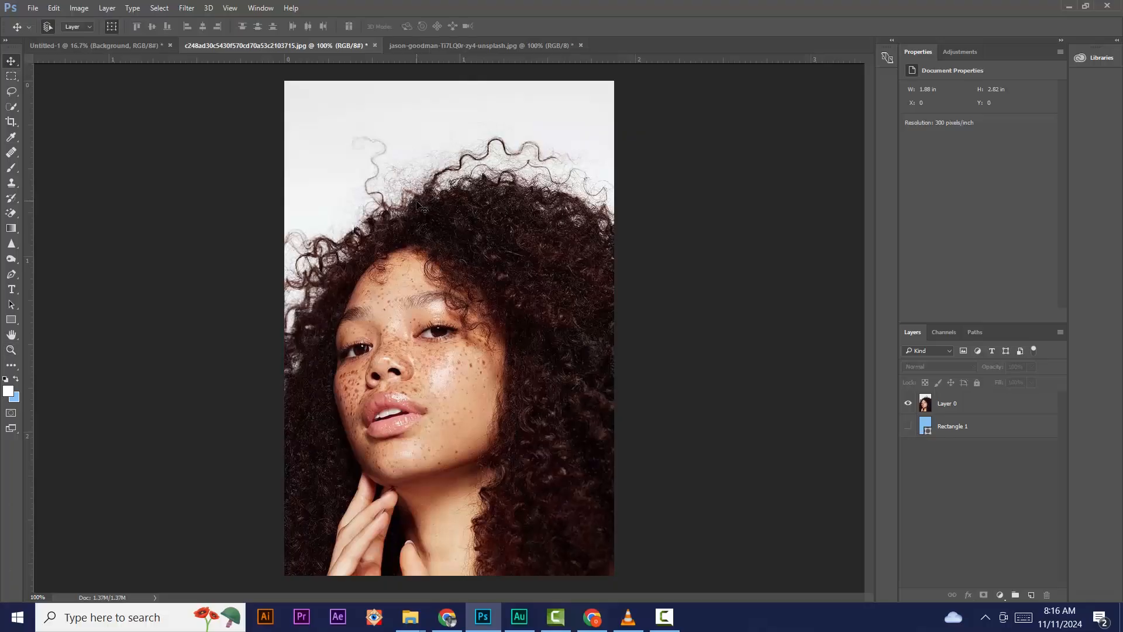
left_click(11, 350)
left_click(364, 280)
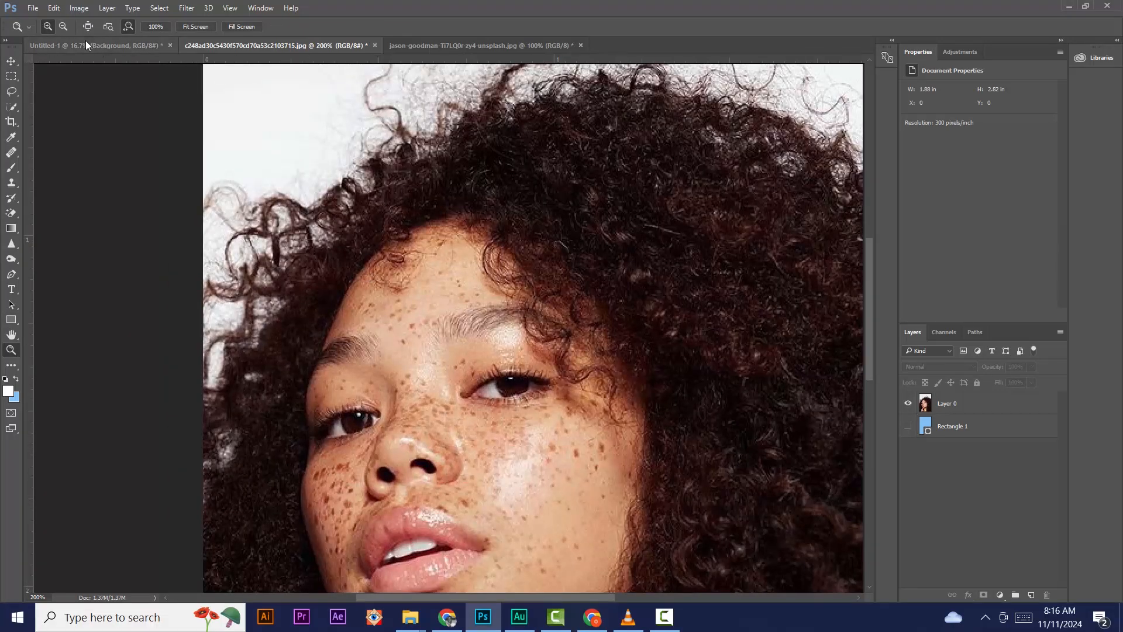
left_click(62, 26)
left_click(330, 159)
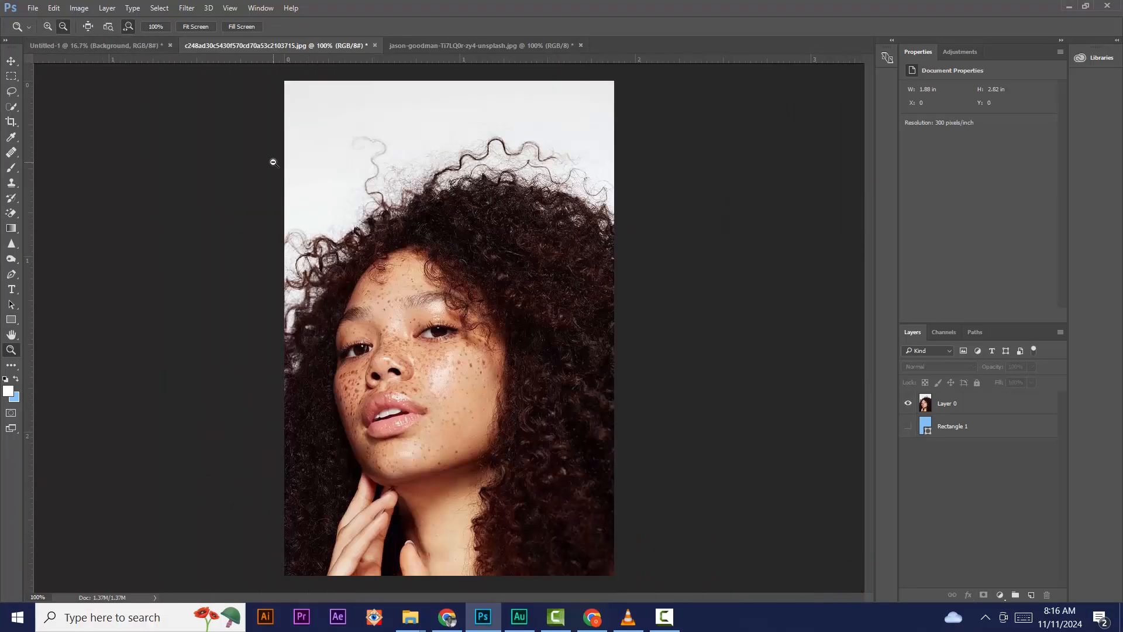
key("e")
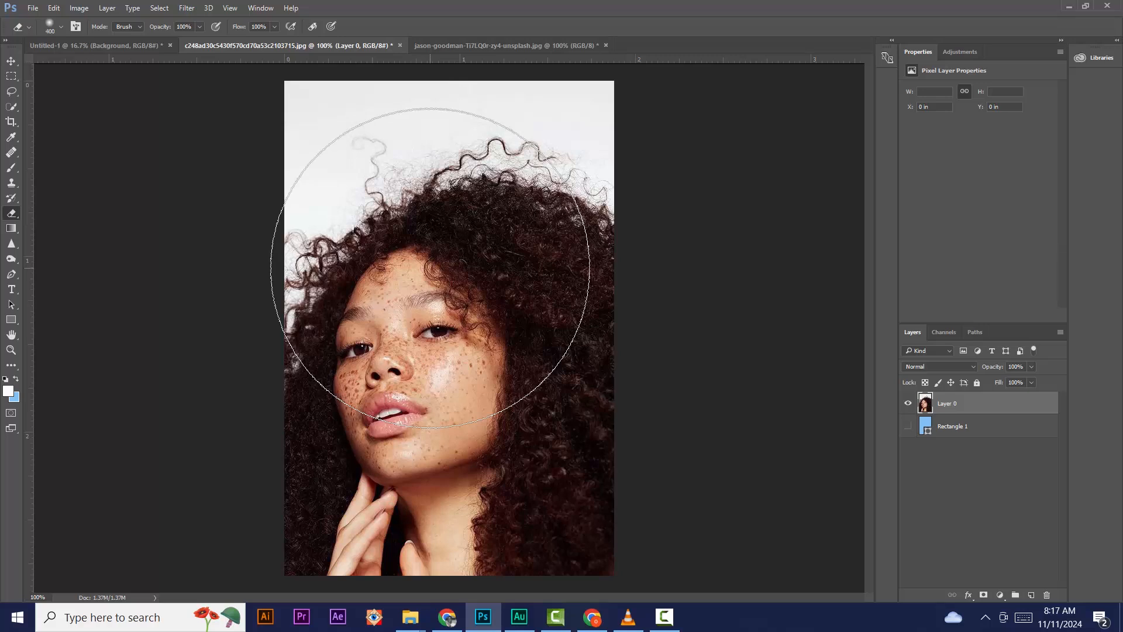
key("[")
key("[")
key("[")
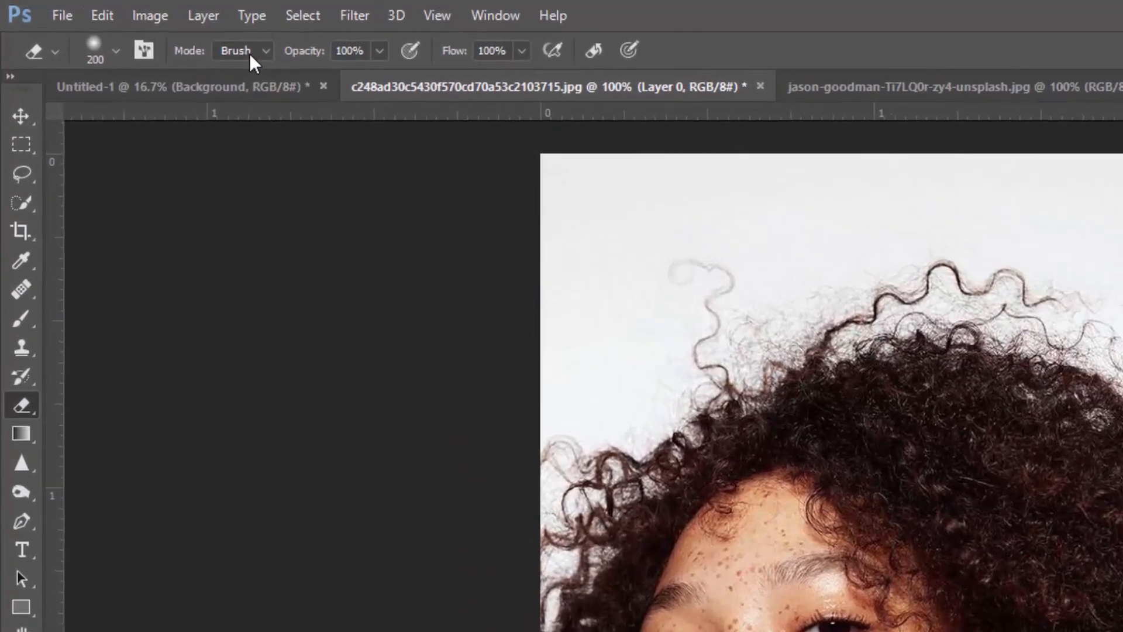
left_click(203, 39)
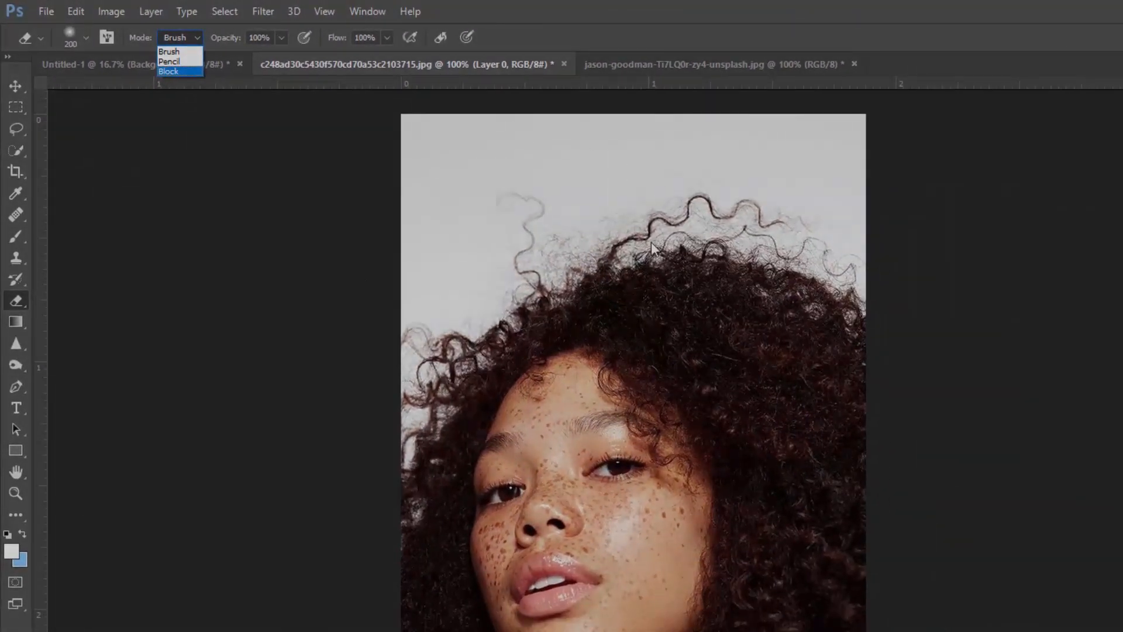
left_click(127, 294)
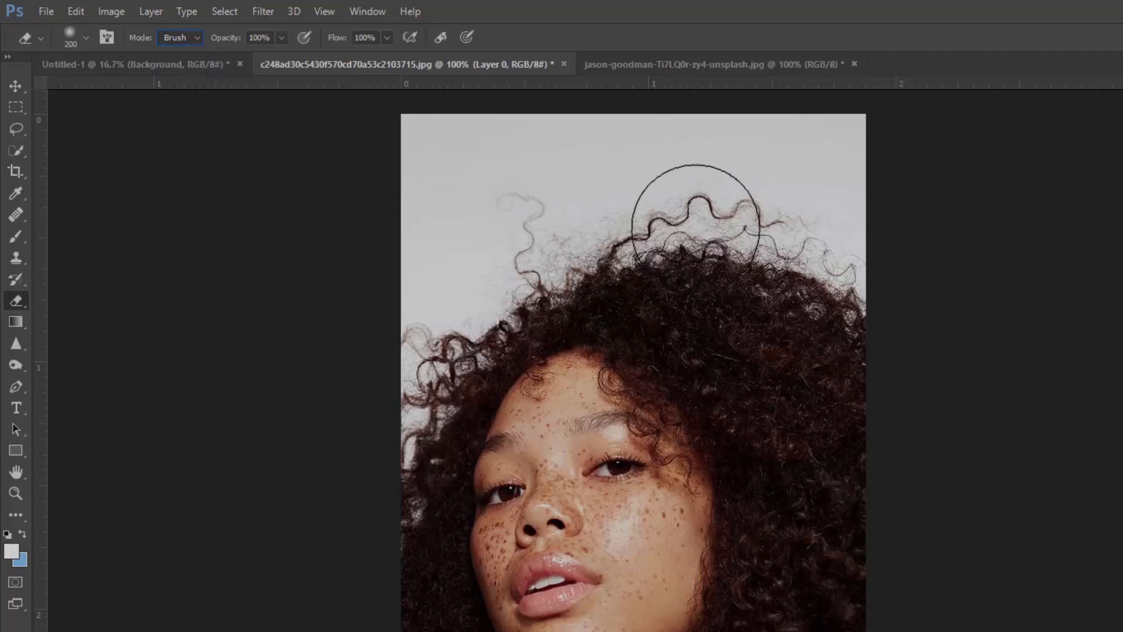
mouse_move(697, 227)
left_mouse_down()
mouse_move(785, 226)
mouse_move(797, 284)
mouse_move(659, 297)
mouse_move(584, 243)
mouse_move(702, 261)
mouse_move(541, 231)
mouse_move(542, 245)
mouse_move(426, 313)
mouse_move(439, 325)
mouse_move(421, 358)
mouse_move(526, 400)
mouse_move(553, 395)
left_mouse_up()
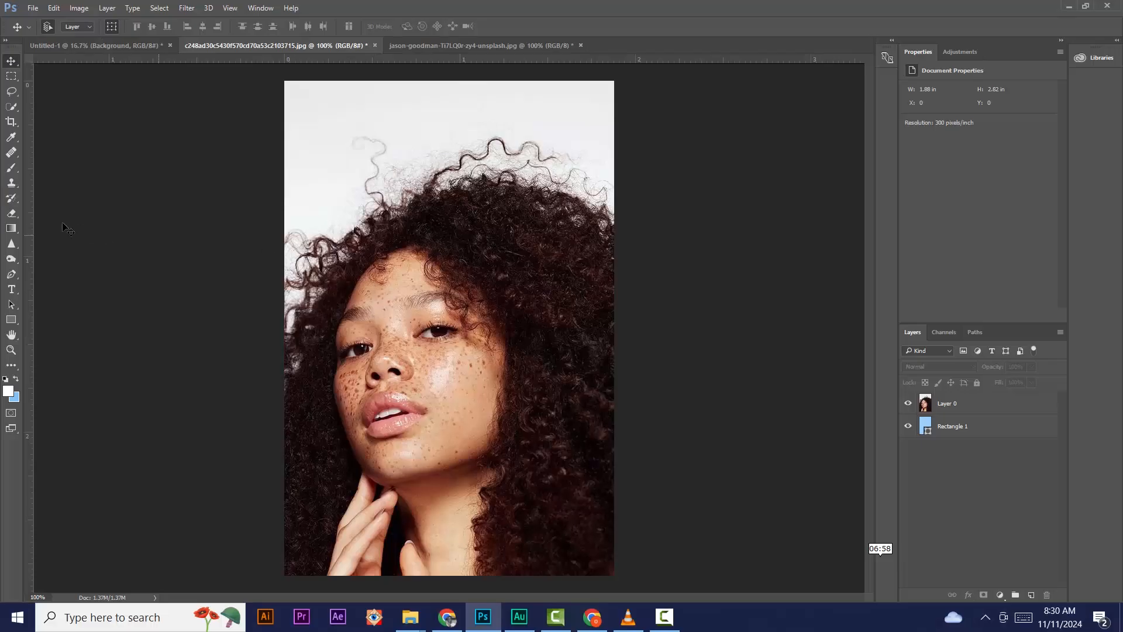
left_click(11, 214)
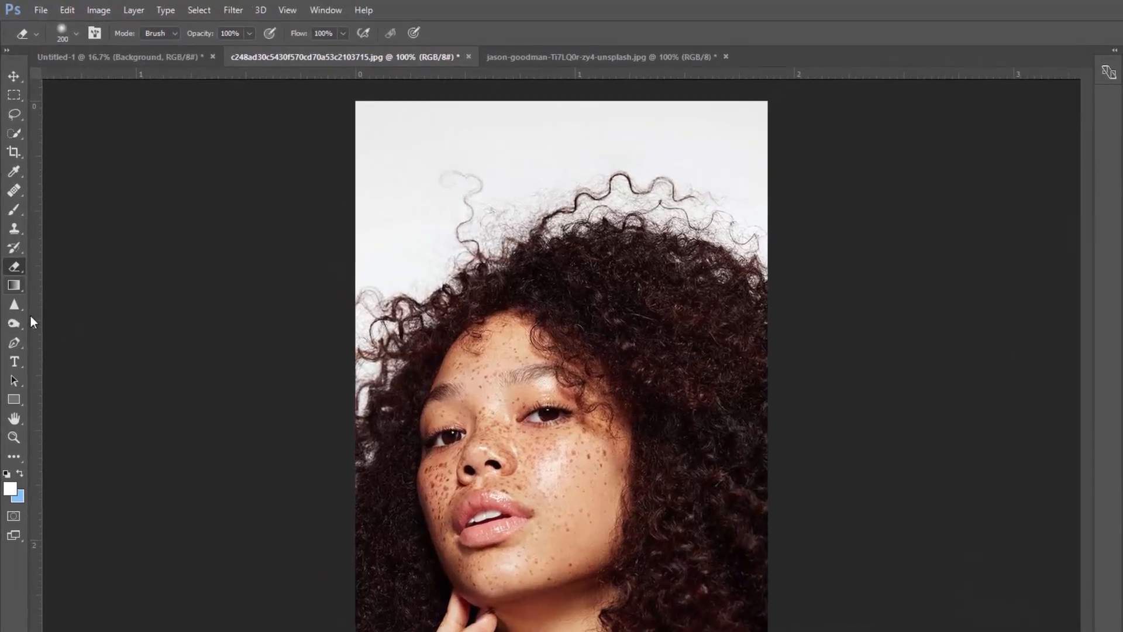
right_click(22, 268)
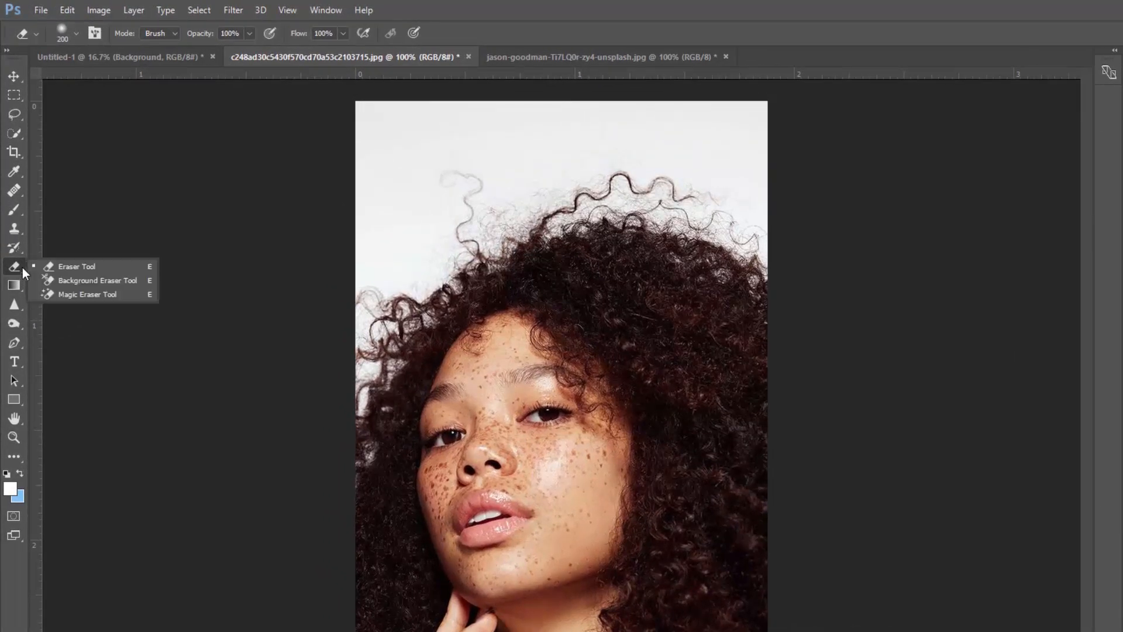
left_click(70, 293)
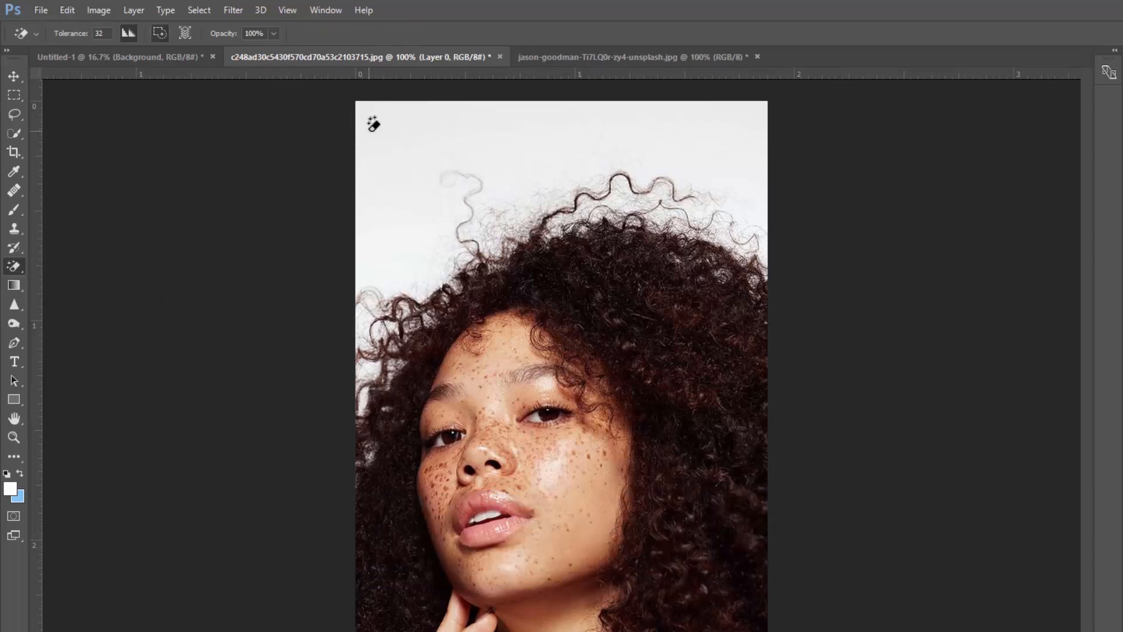
left_click(504, 148)
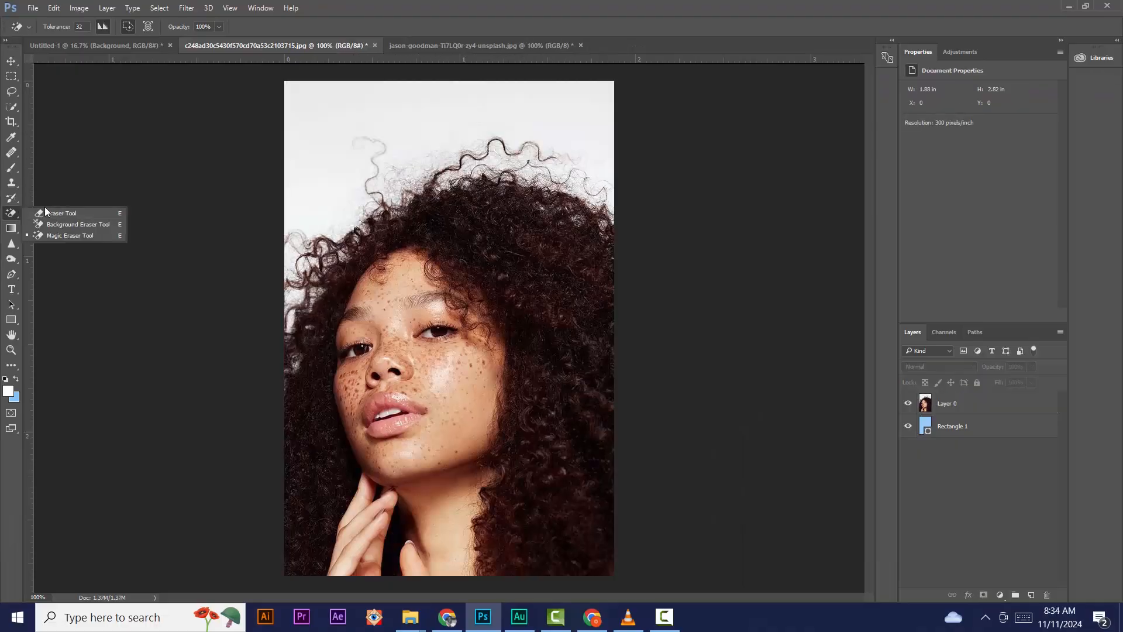
Step: Background-erase the white at Layer 0's left edge, then toggle Rectangle 1 off and on to check transparency
left_click(71, 228)
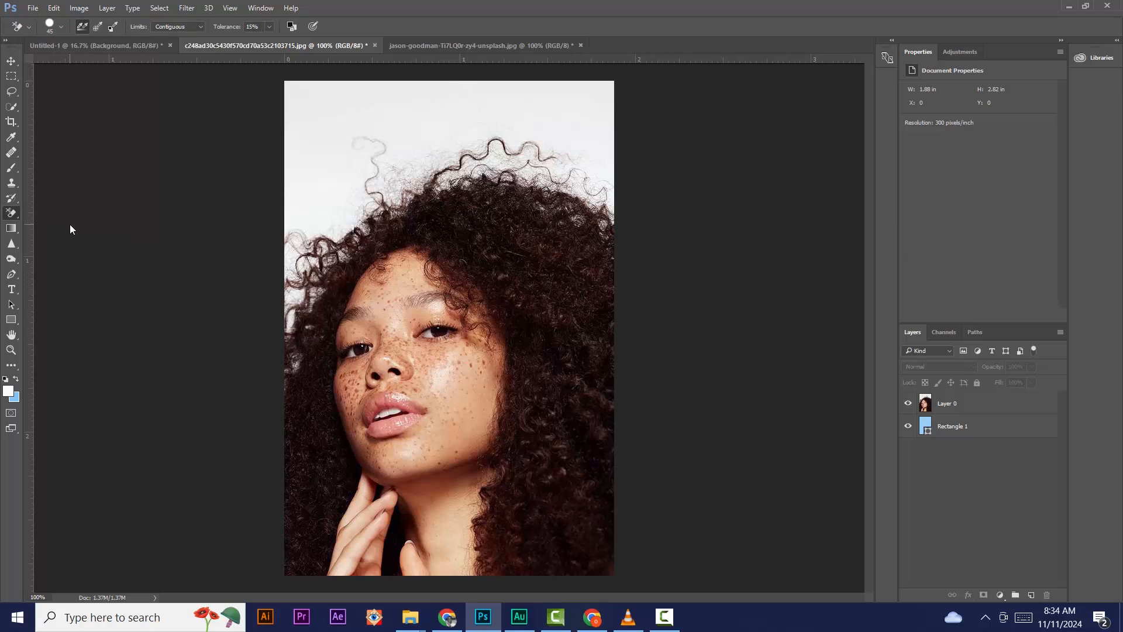
left_click(971, 404)
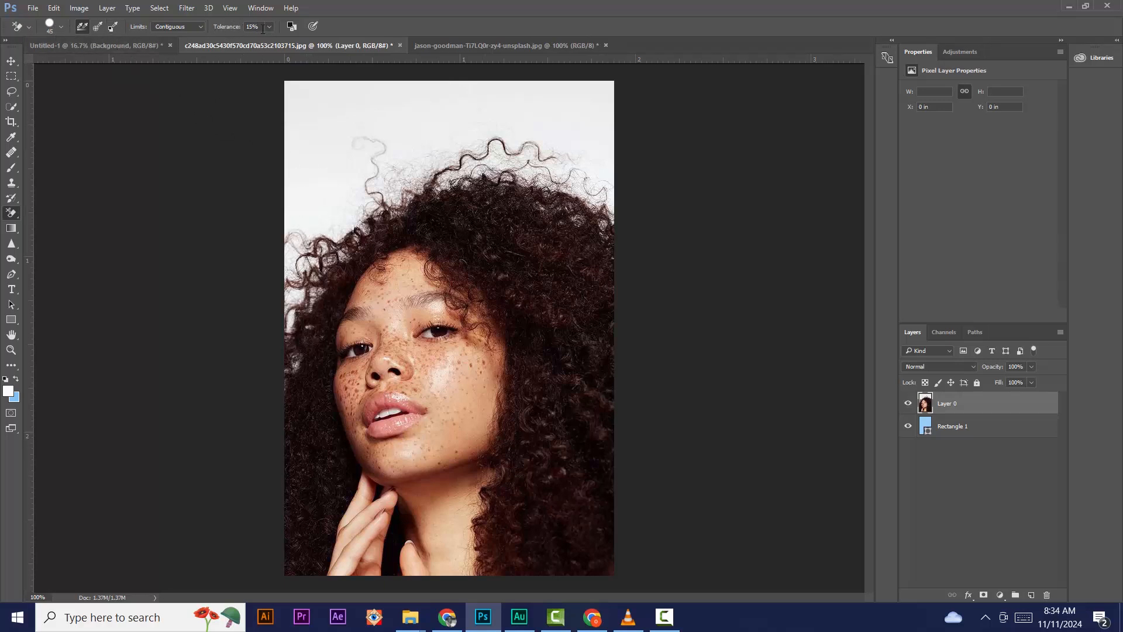
mouse_move(295, 243)
left_mouse_down()
mouse_move(288, 262)
mouse_move(306, 230)
mouse_move(346, 214)
mouse_move(369, 187)
mouse_move(382, 161)
mouse_move(371, 148)
mouse_move(390, 166)
mouse_move(441, 152)
mouse_move(301, 250)
mouse_move(290, 281)
mouse_move(303, 270)
left_mouse_up()
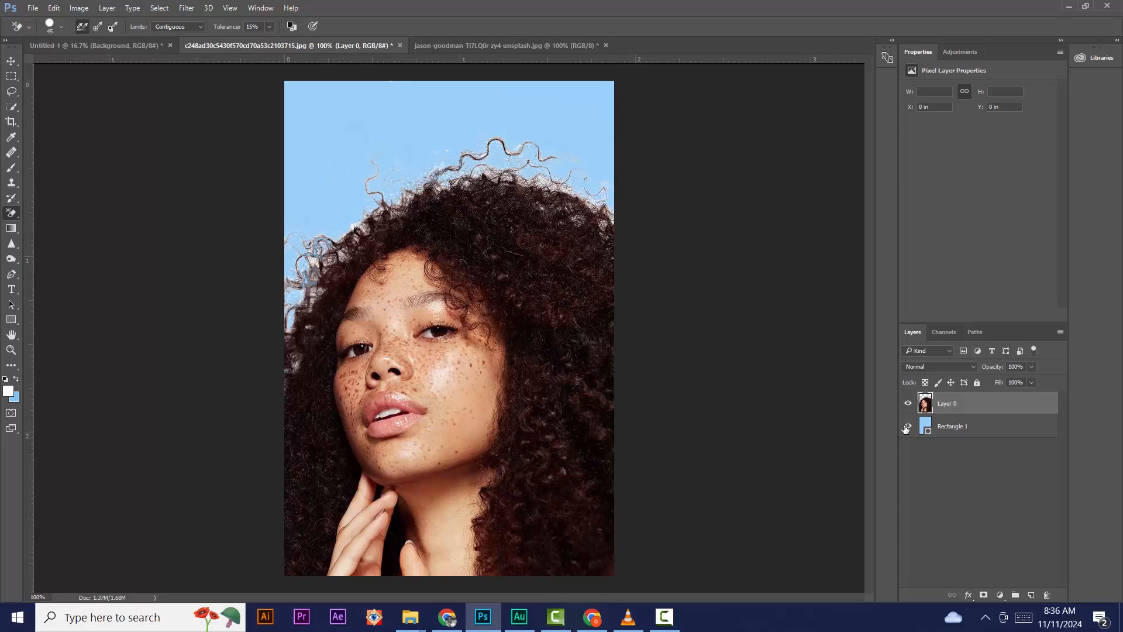
left_click(906, 428)
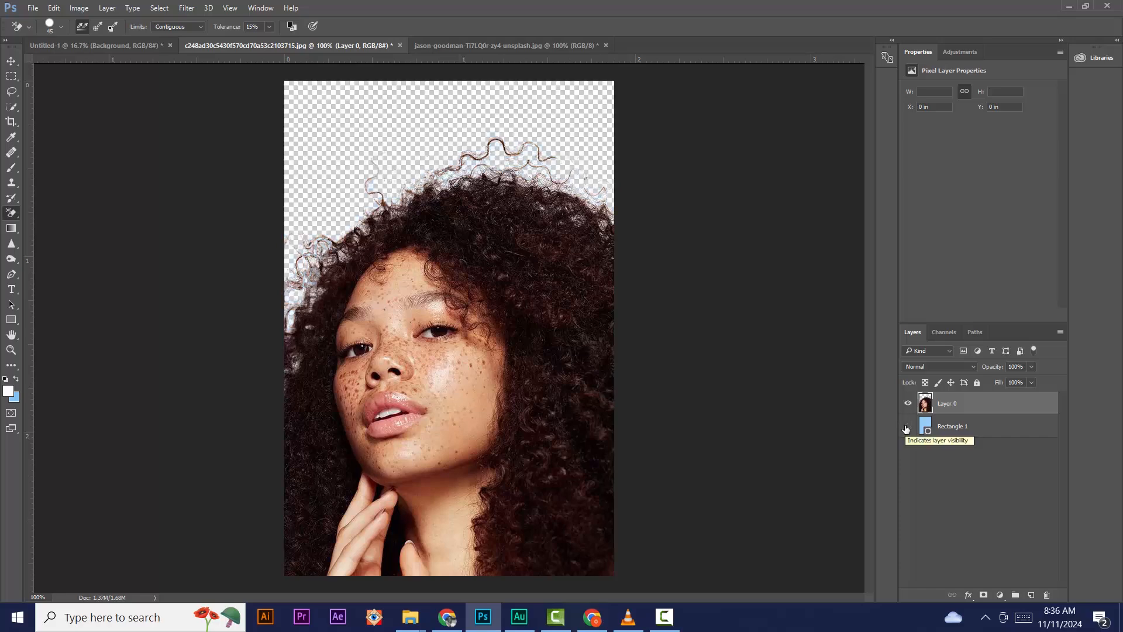
left_click(906, 429)
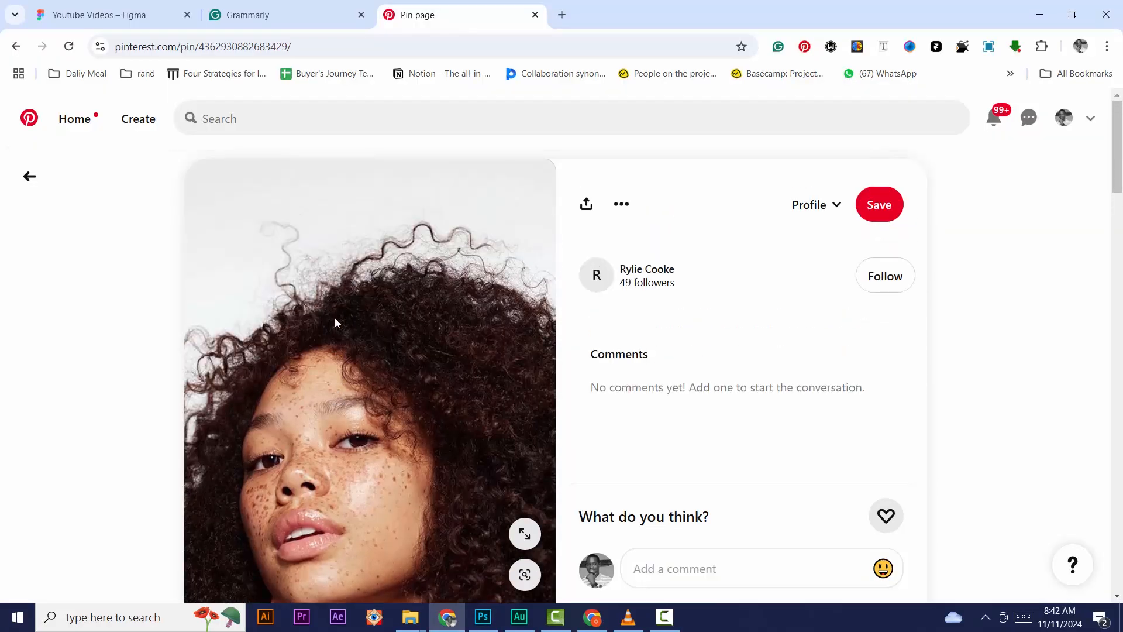
Step: Return from the pin page to the related pins grid and scroll down through it
key("alt+Left")
scroll(235, 380, "down", 1)
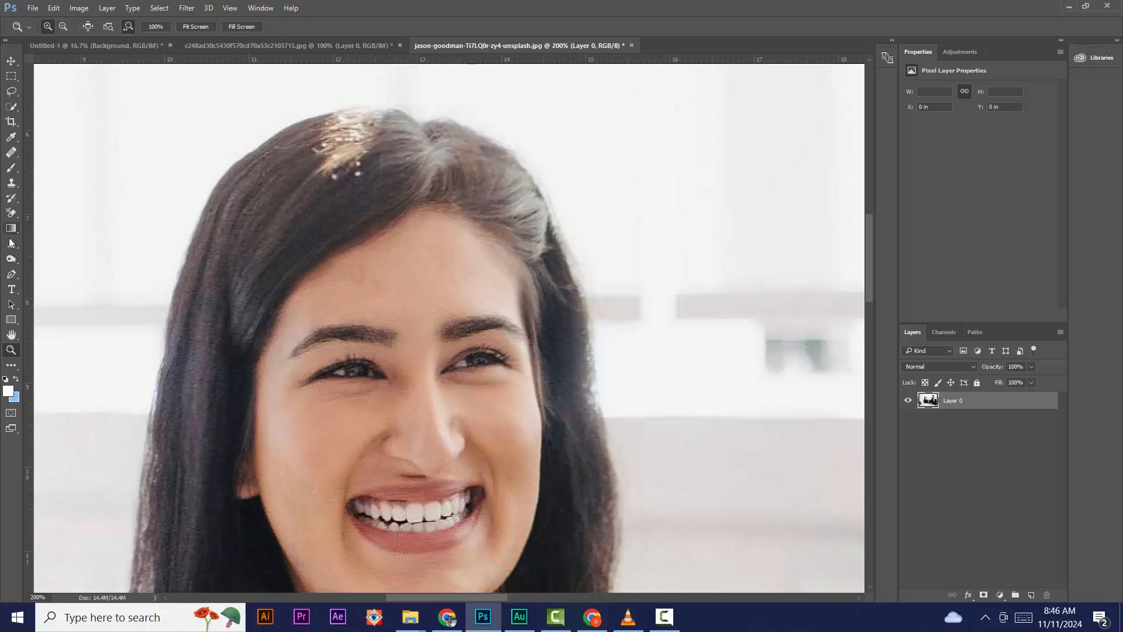
Step: Select the Pen tool and show its Shape, Path and Pixels drawing-mode options
left_click(11, 273)
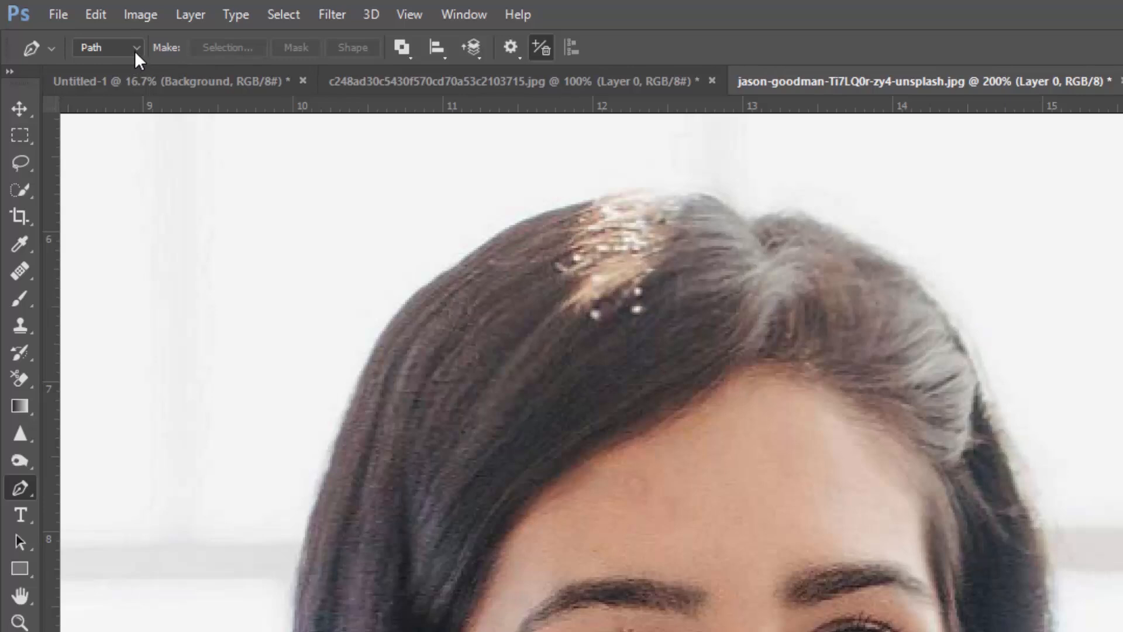
left_click(135, 49)
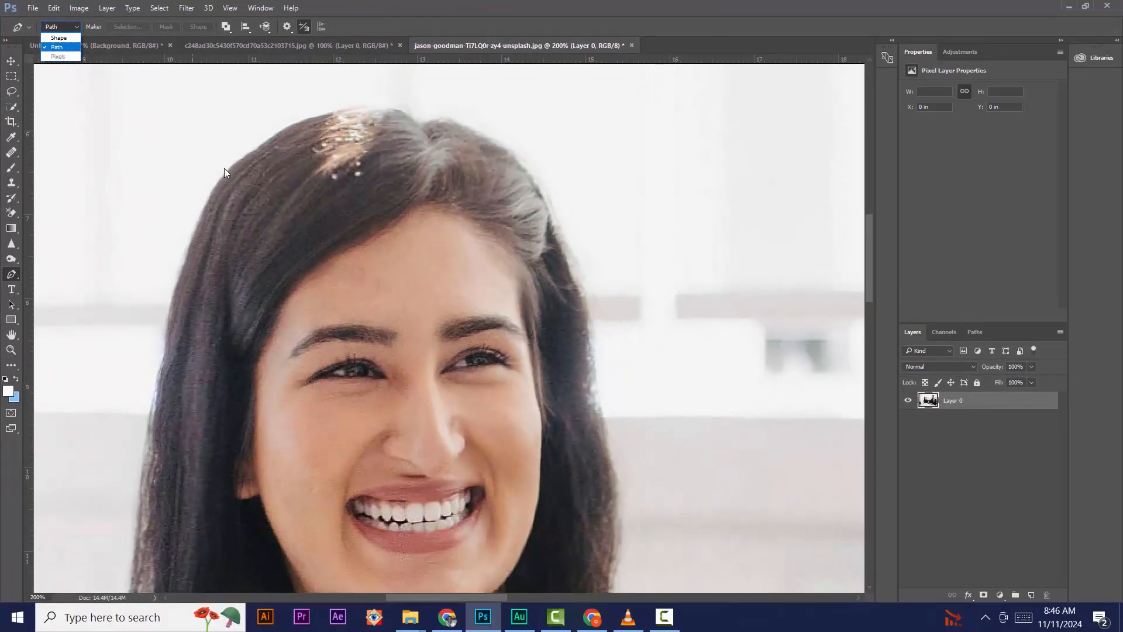
Step: Keep Path mode and start the pen path up the hair's left edge, curving it near the top
left_click(69, 48)
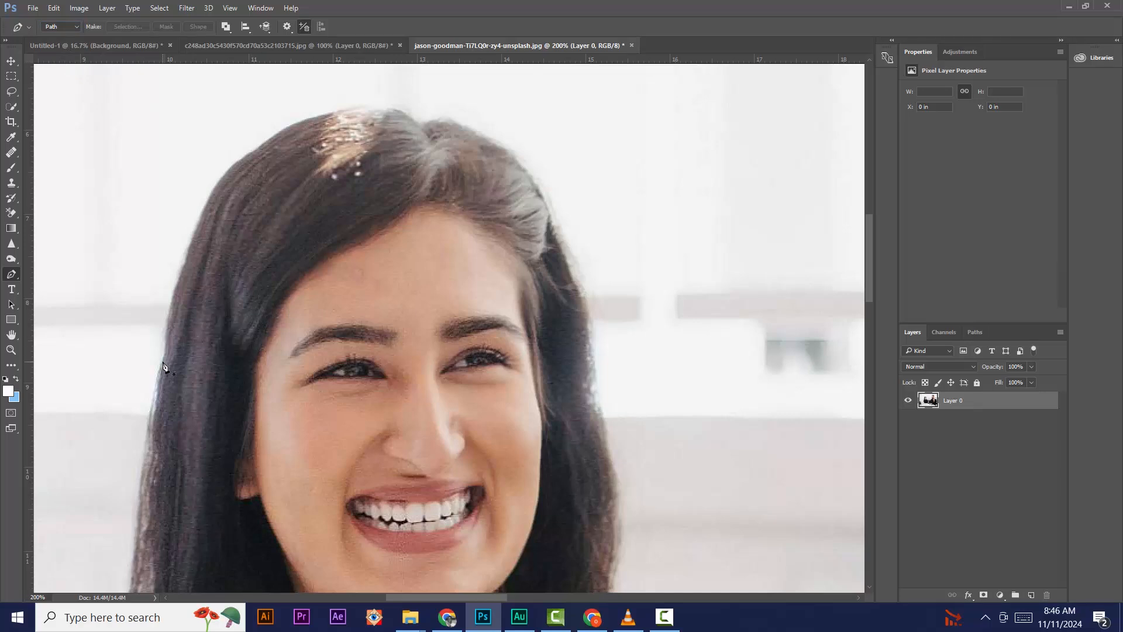
left_click(154, 409)
left_click(196, 229)
left_click(308, 118)
left_click_drag(313, 120, 386, 107)
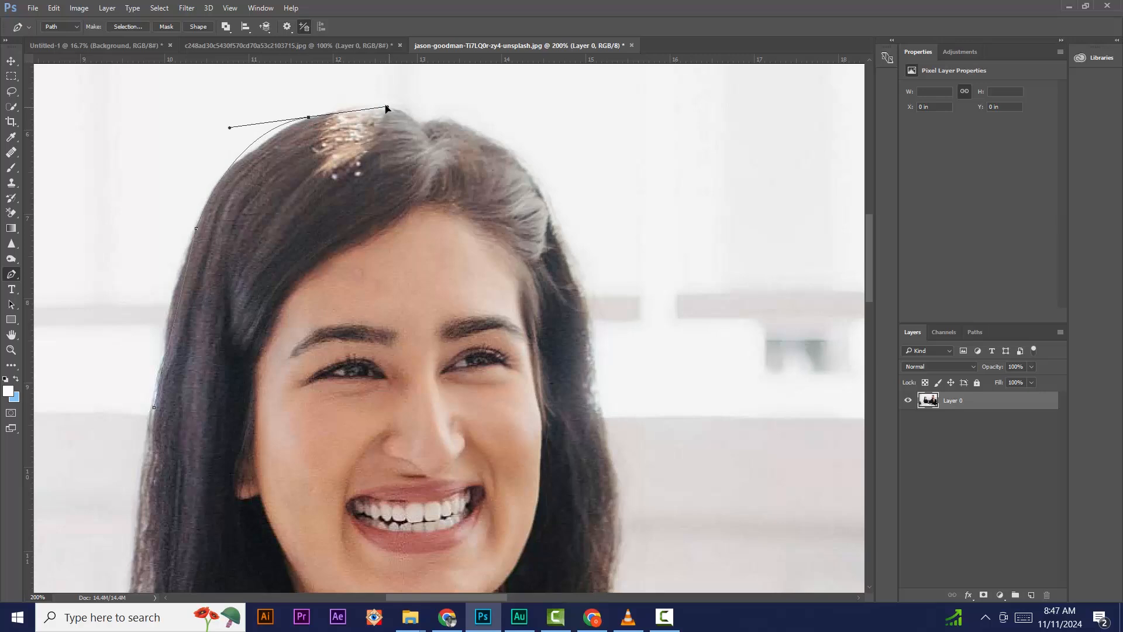
left_click(308, 118, "alt")
Step: Add curved anchors over the head, down the right side and back, closing the path at the start
left_click_drag(380, 99, 448, 118)
left_click_drag(513, 153, 523, 163)
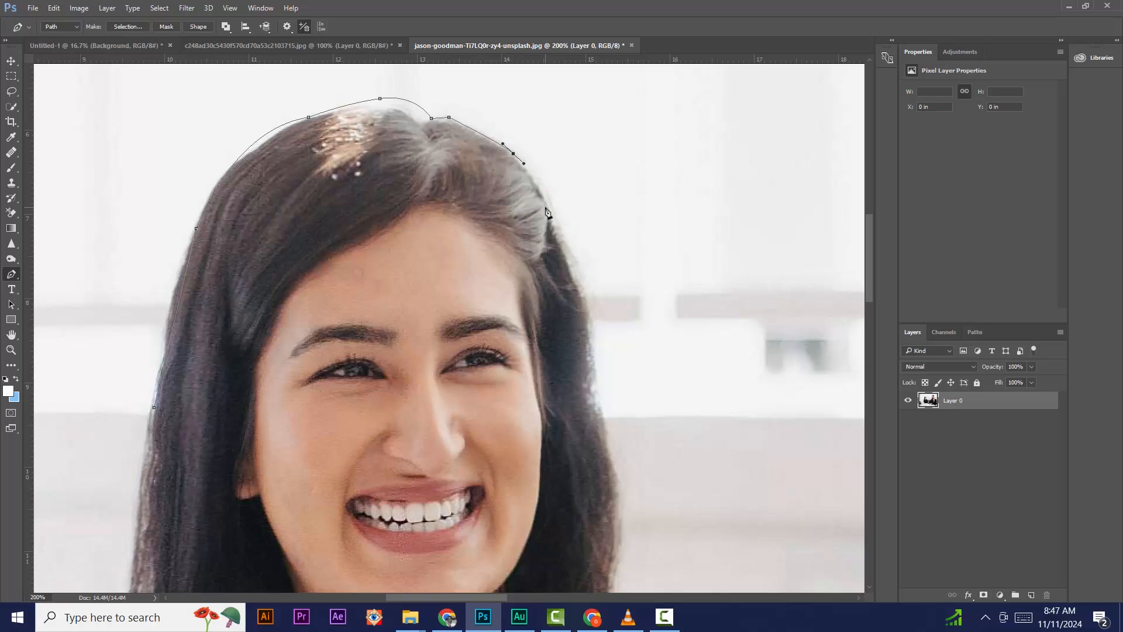
left_click(548, 217)
left_click_drag(577, 308, 564, 317)
left_click_drag(458, 368, 441, 372)
left_click_drag(353, 396, 325, 404)
left_click_drag(266, 426, 229, 448)
left_click(204, 461)
left_click(163, 430)
left_click(154, 408)
left_click(11, 61)
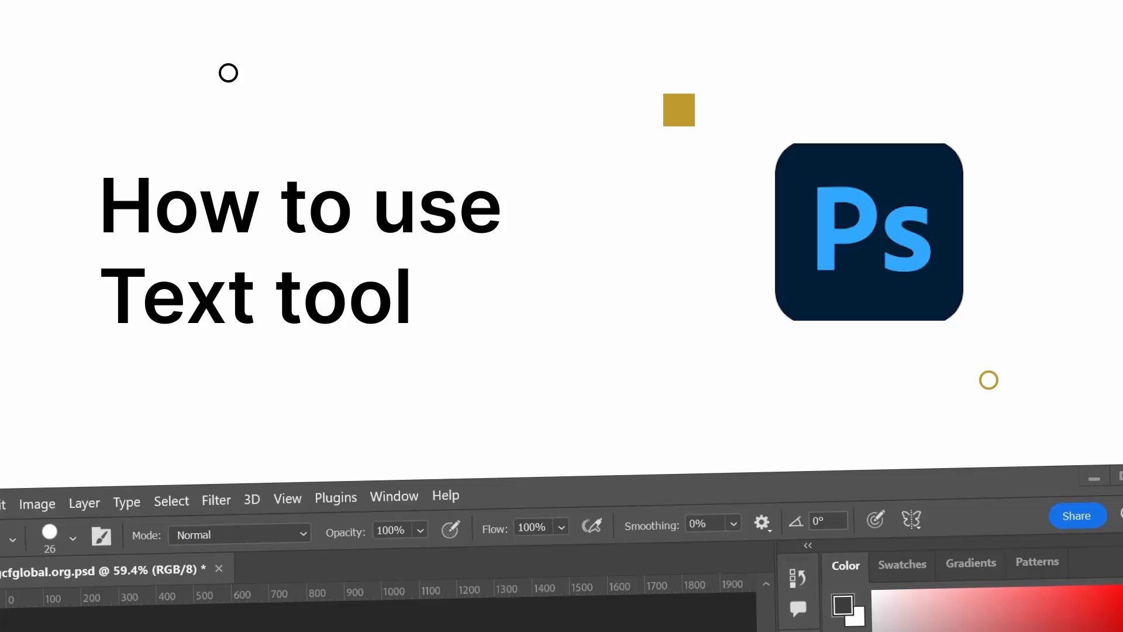
Step: Type 'funmerg' as a horizontal text layer at the photo's upper left, then draw a second text box
left_click(13, 290)
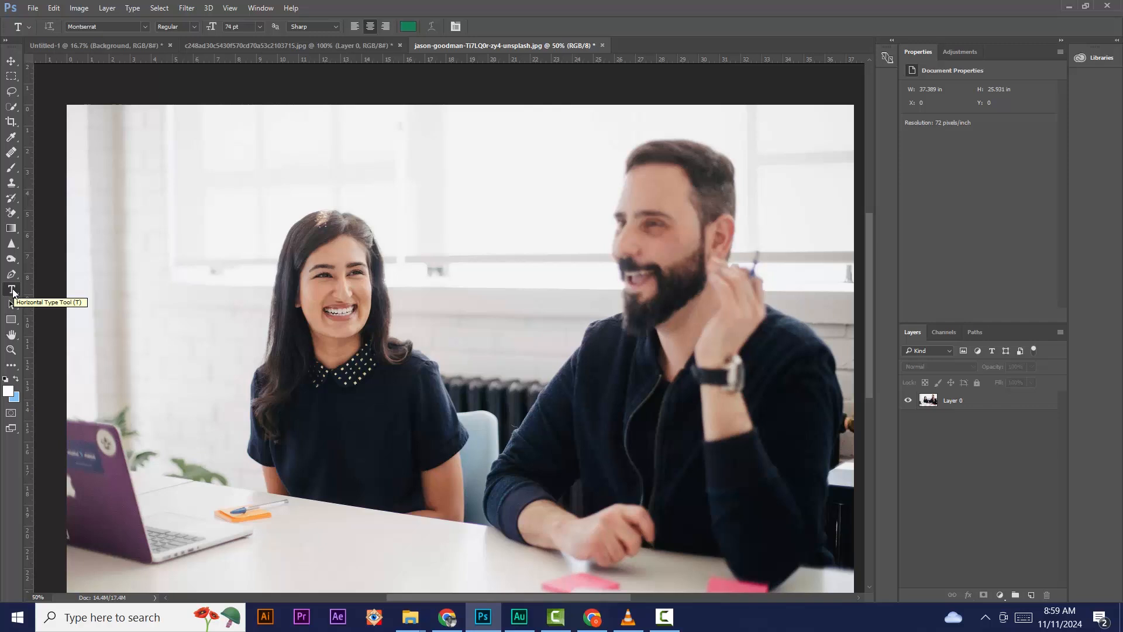
right_click(14, 293)
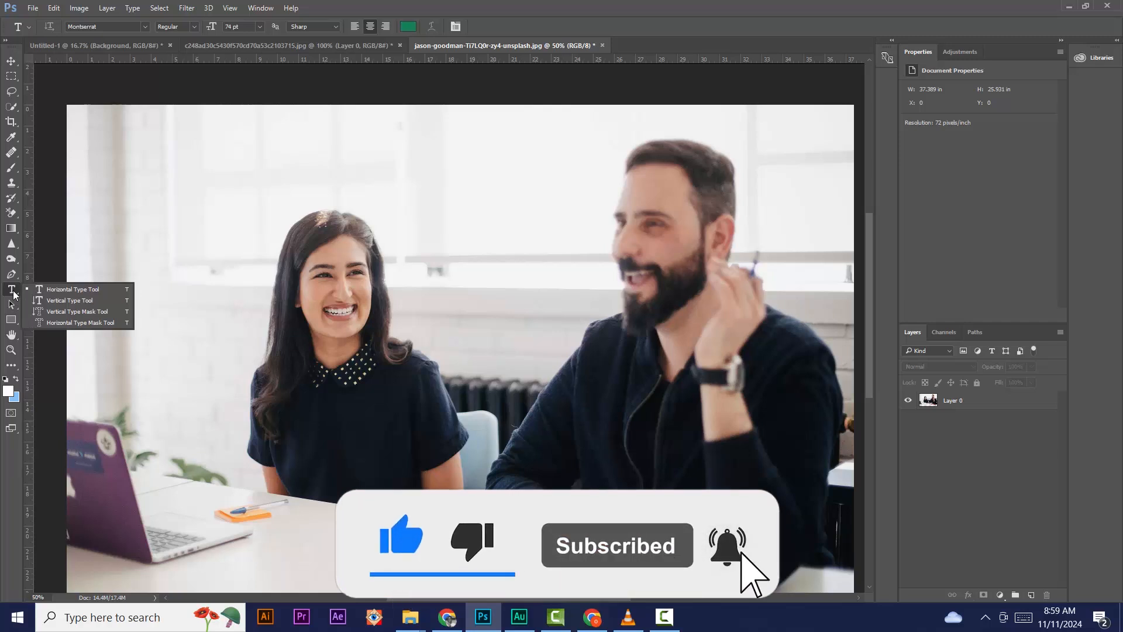
left_click(63, 290)
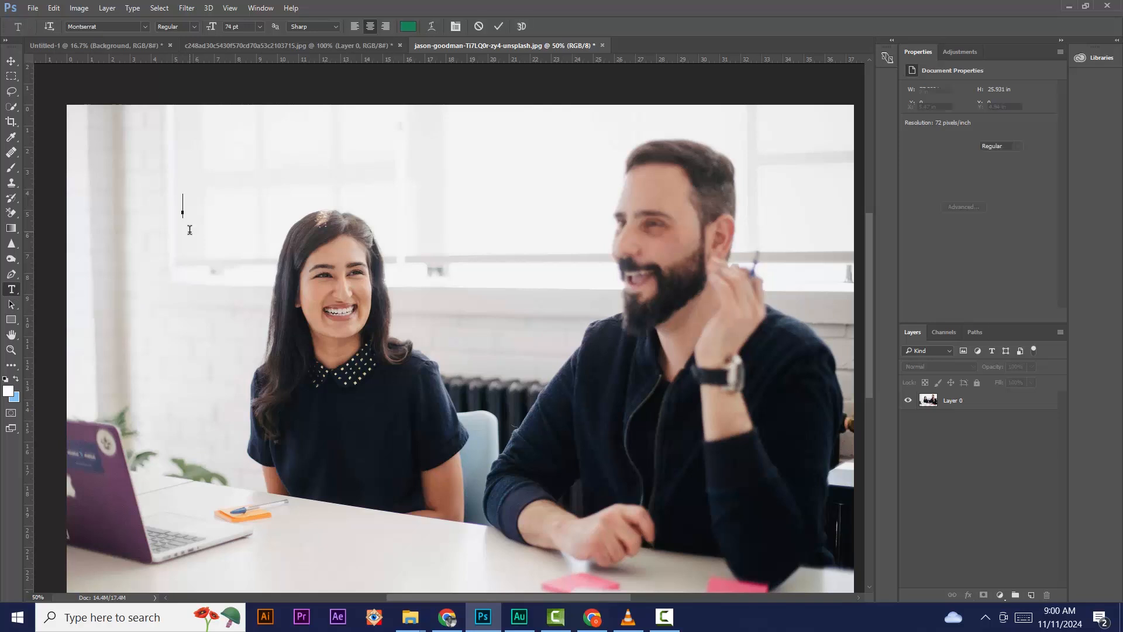
left_click(182, 212)
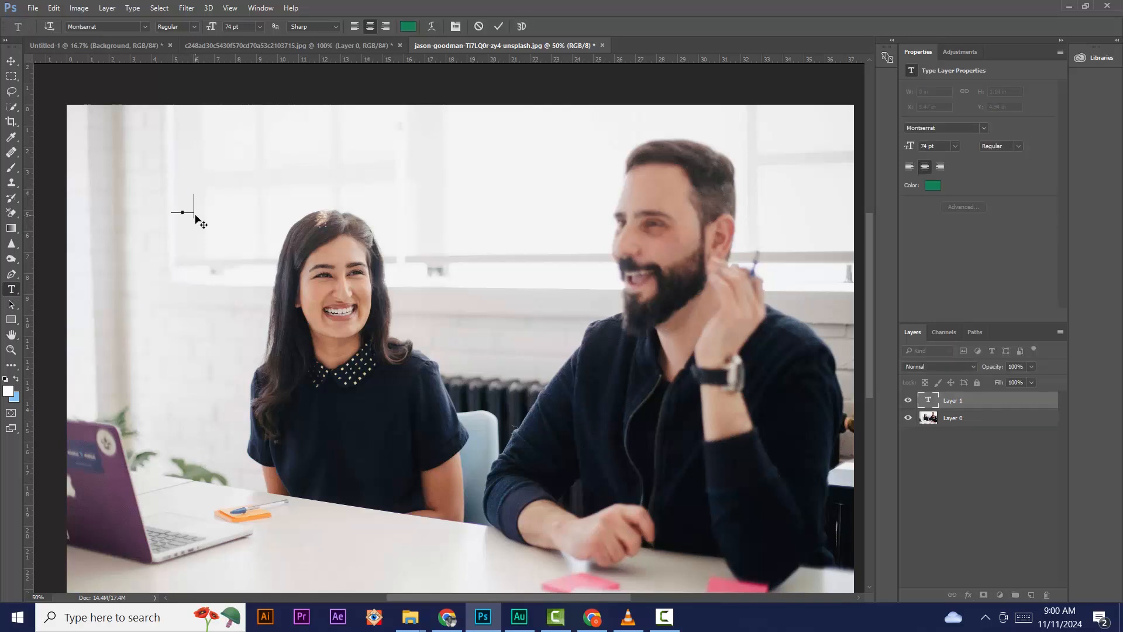
type("funmerge")
key("BackSpace")
left_click(12, 61)
key("t")
left_click_drag(380, 138, 572, 232)
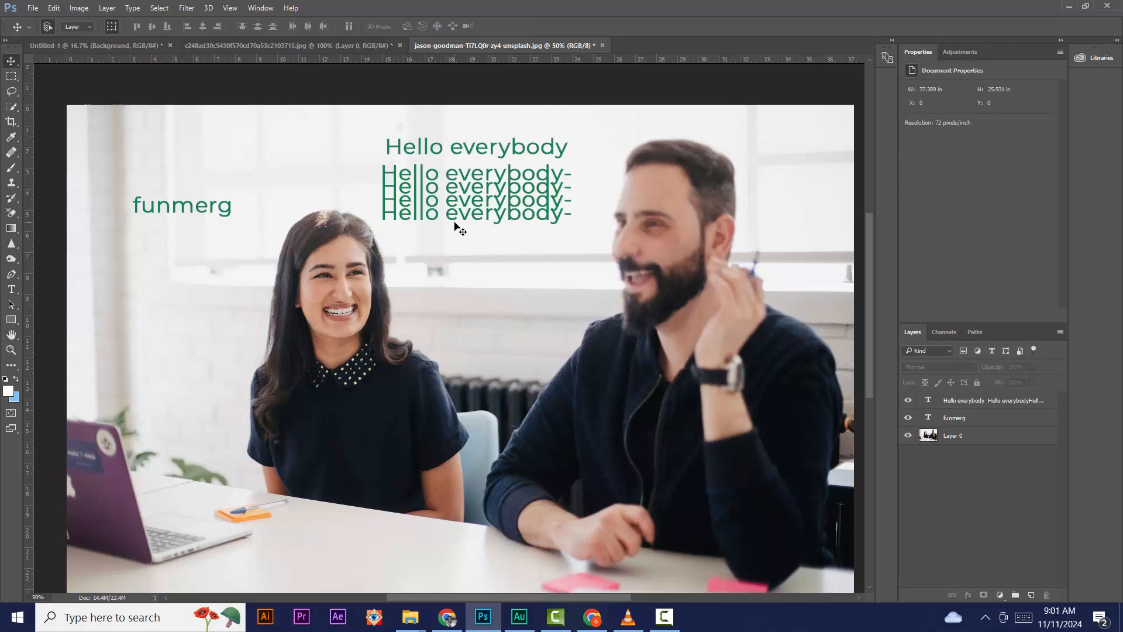
Step: Show the Character panel, keep Montserrat Regular, and open the text colour picker showing green 138053
left_click(12, 290)
left_click(265, 10)
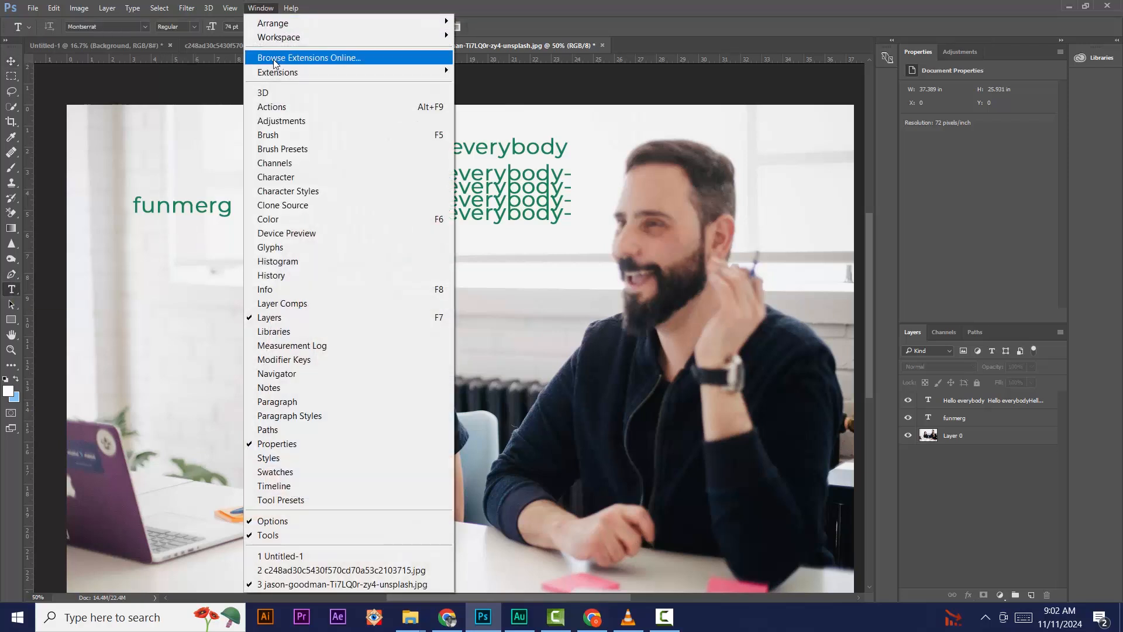
left_click(277, 177)
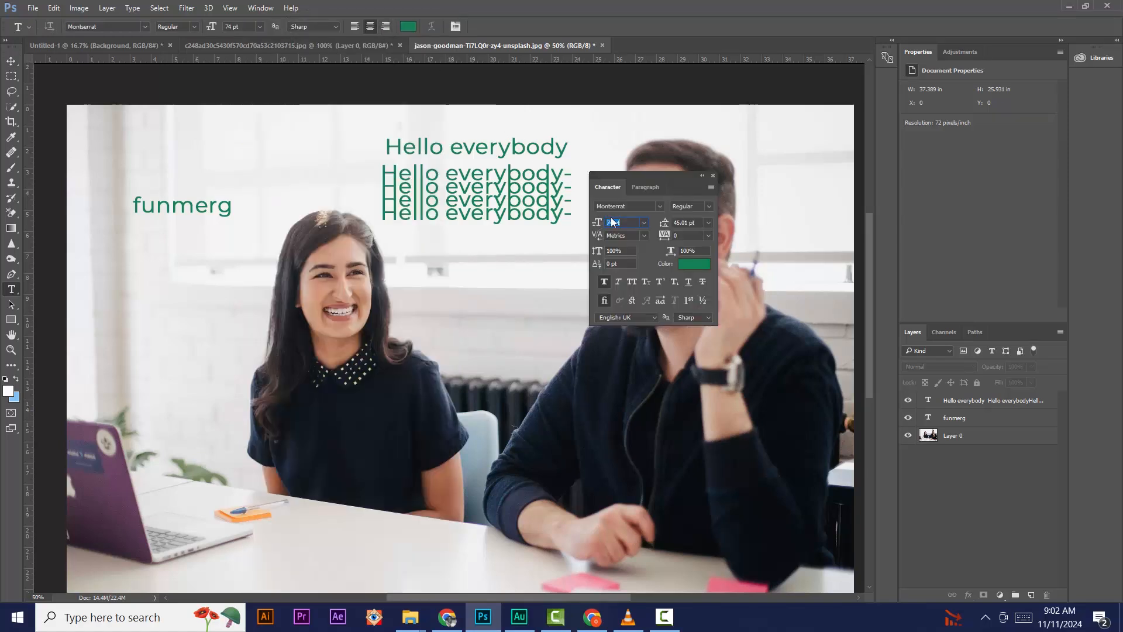
left_click(649, 206)
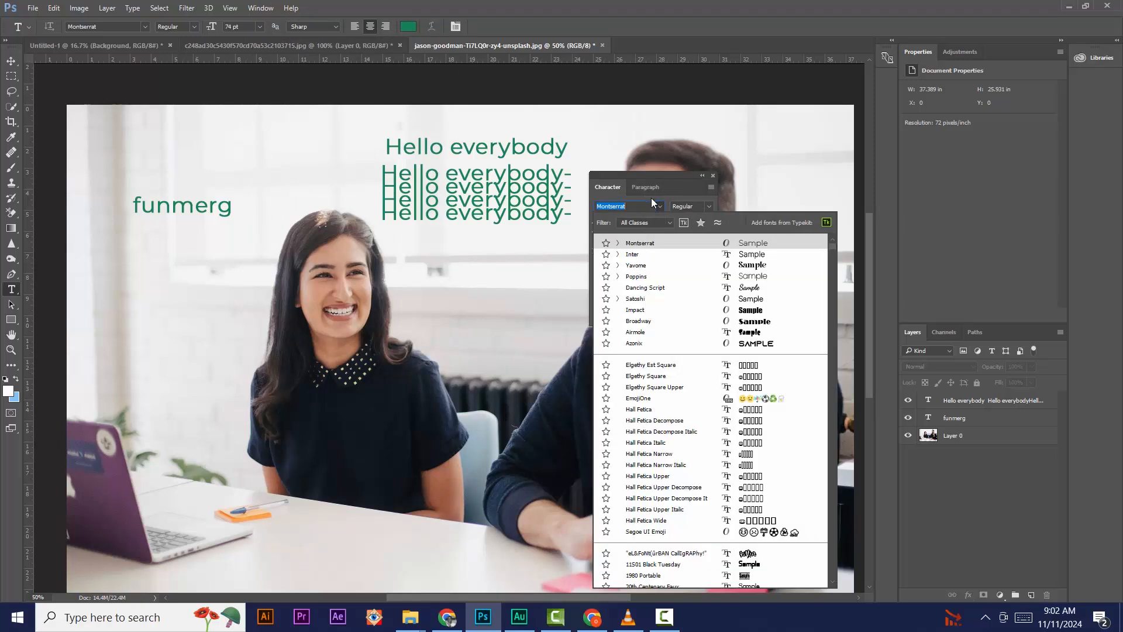
left_click(651, 206)
left_click(707, 207)
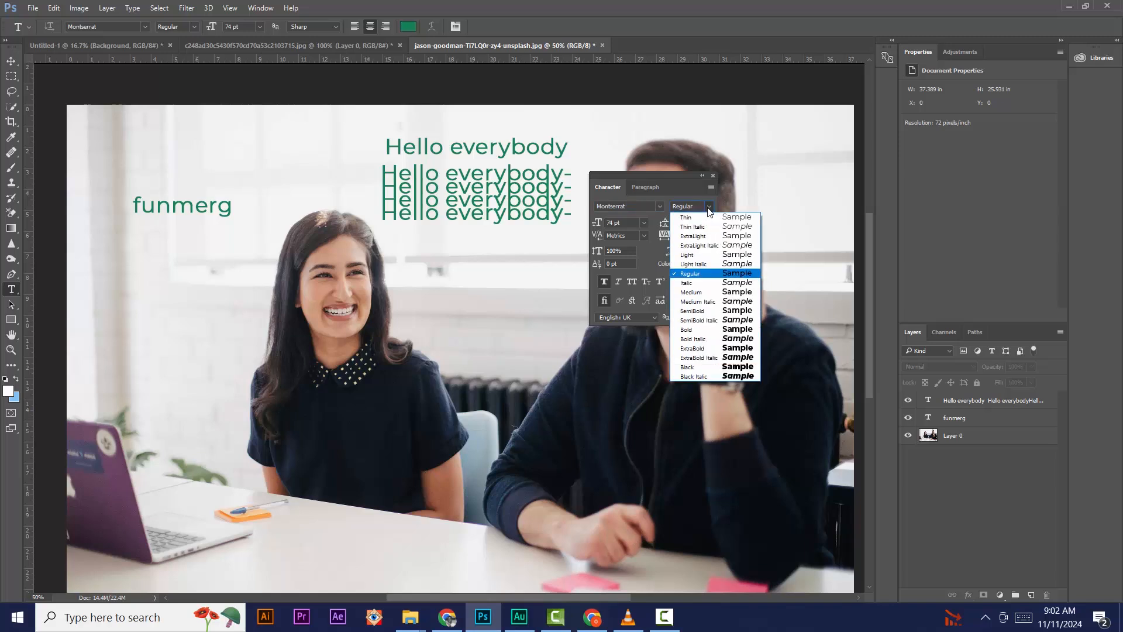
left_click(708, 208)
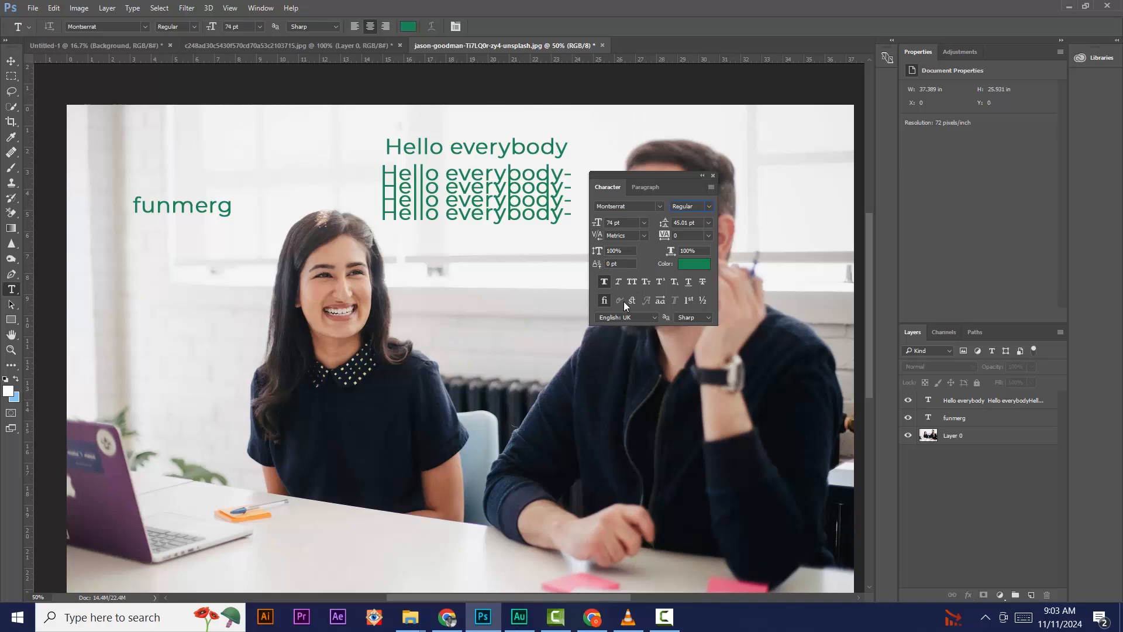
left_click(687, 266)
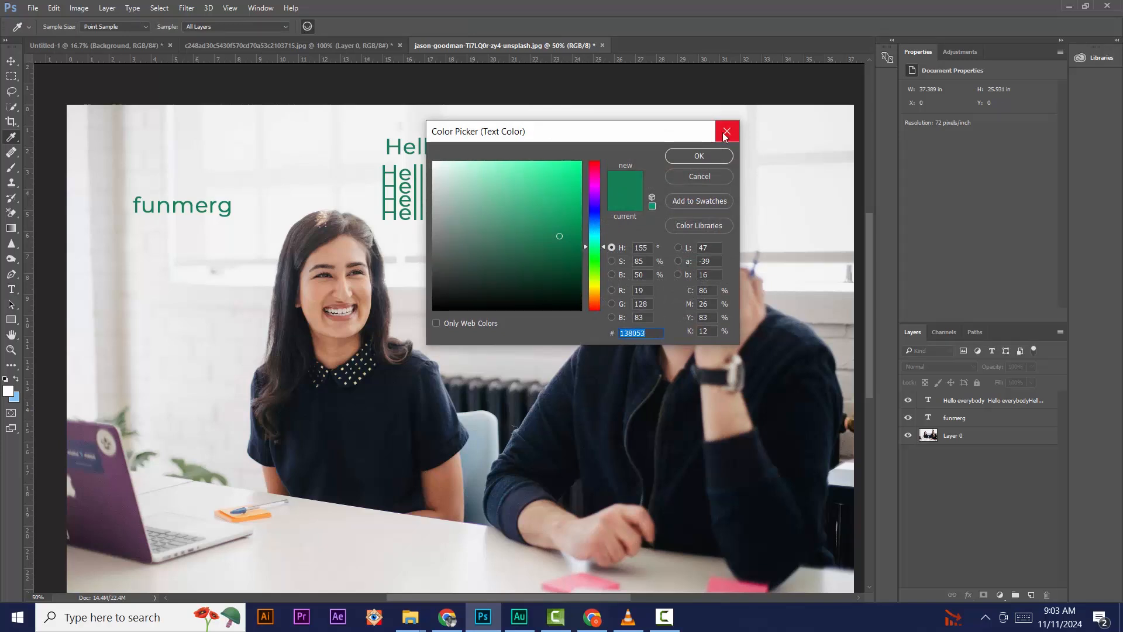
Step: Confirm the green 138053 text colour and switch to the Move tool
left_click(700, 155)
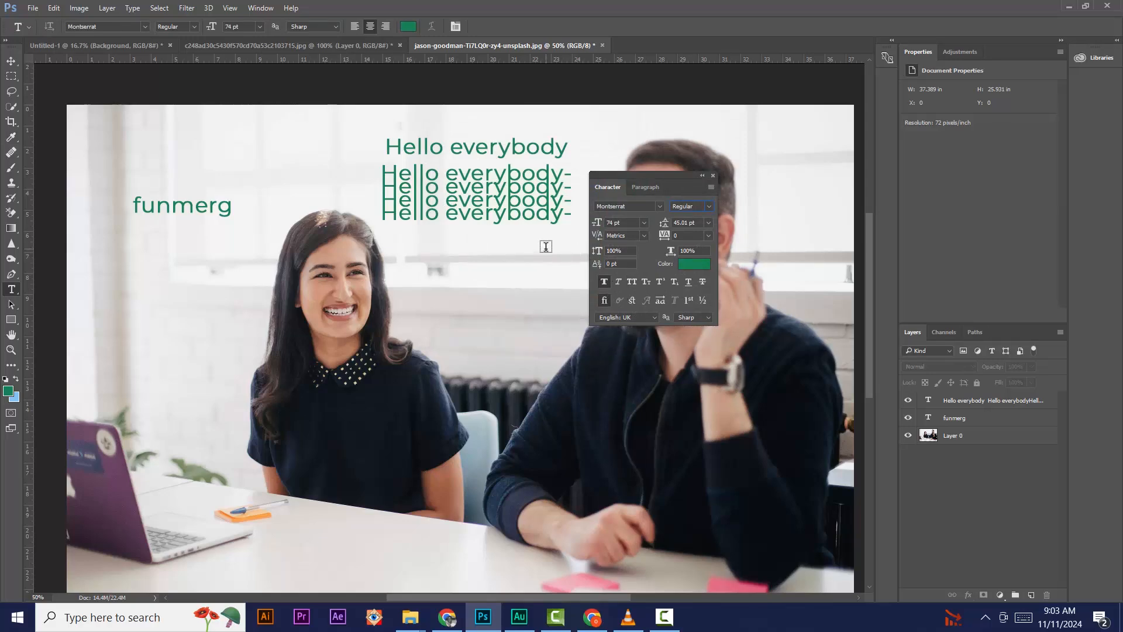
left_click(11, 61)
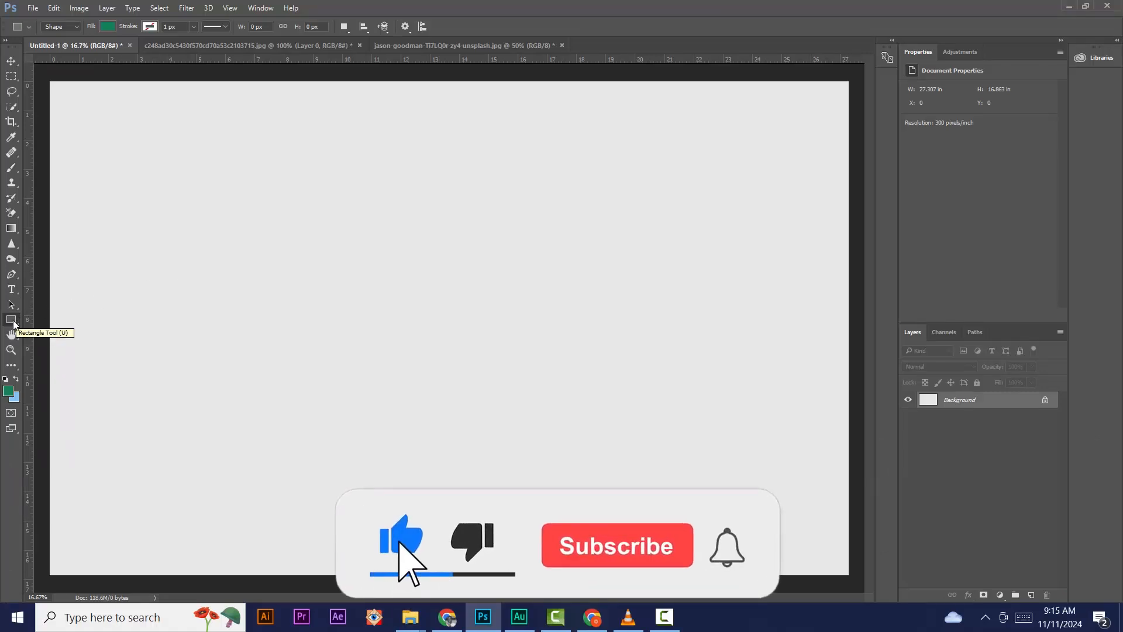
Step: Draw a green rectangle, a five-sided polygon overlapping its right end, and a green circle at lower left
left_click(14, 324)
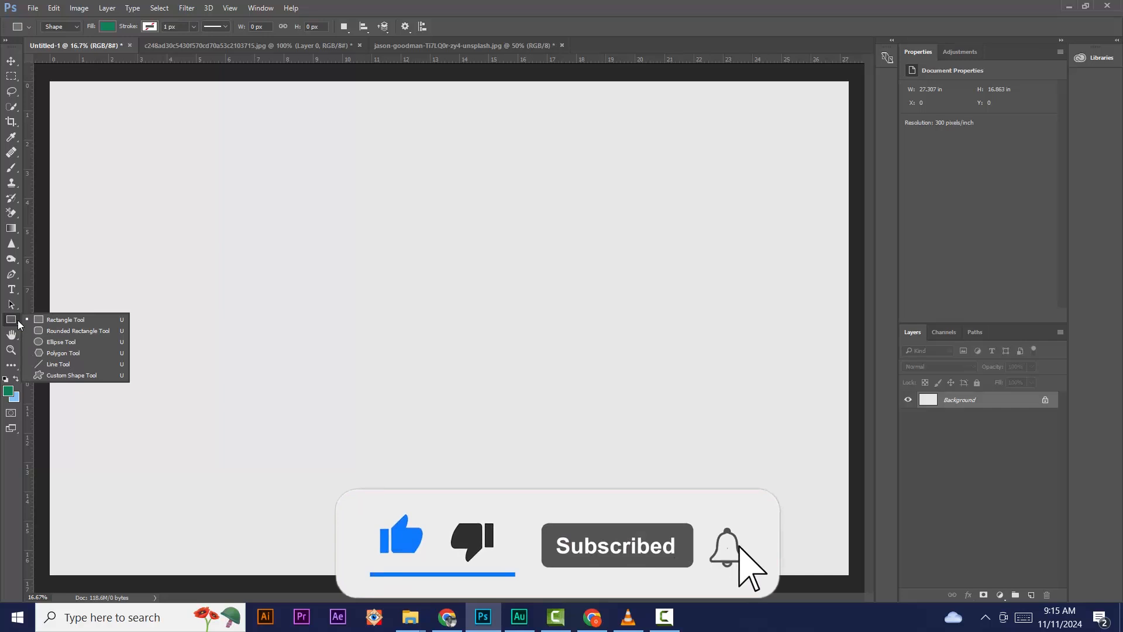
left_click(78, 319)
left_click_drag(250, 290, 449, 411)
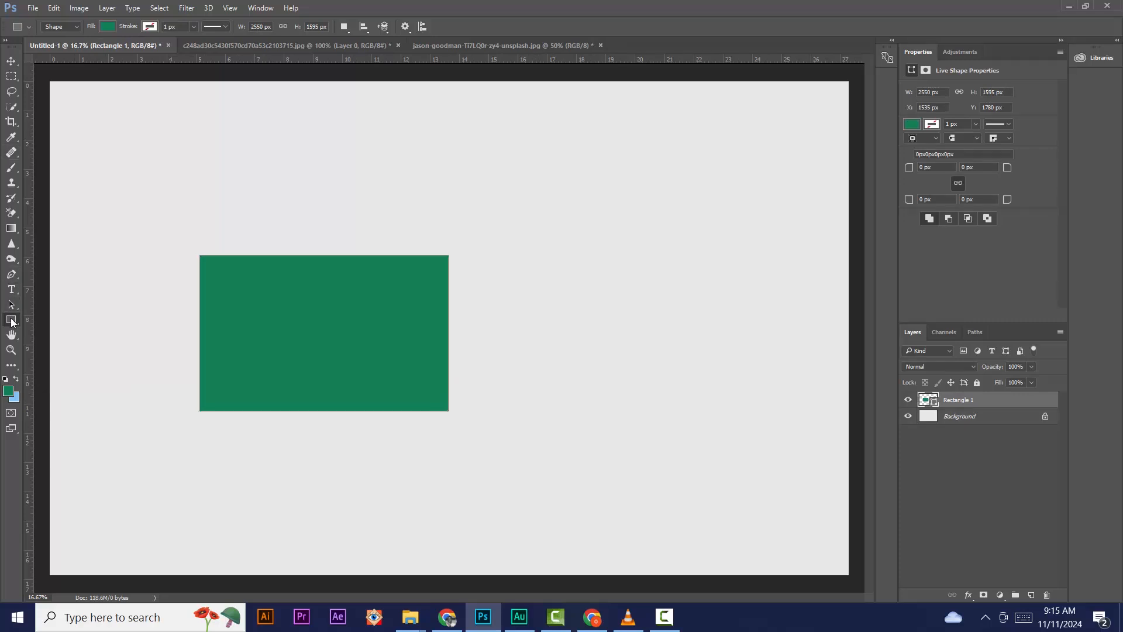
right_click(11, 320)
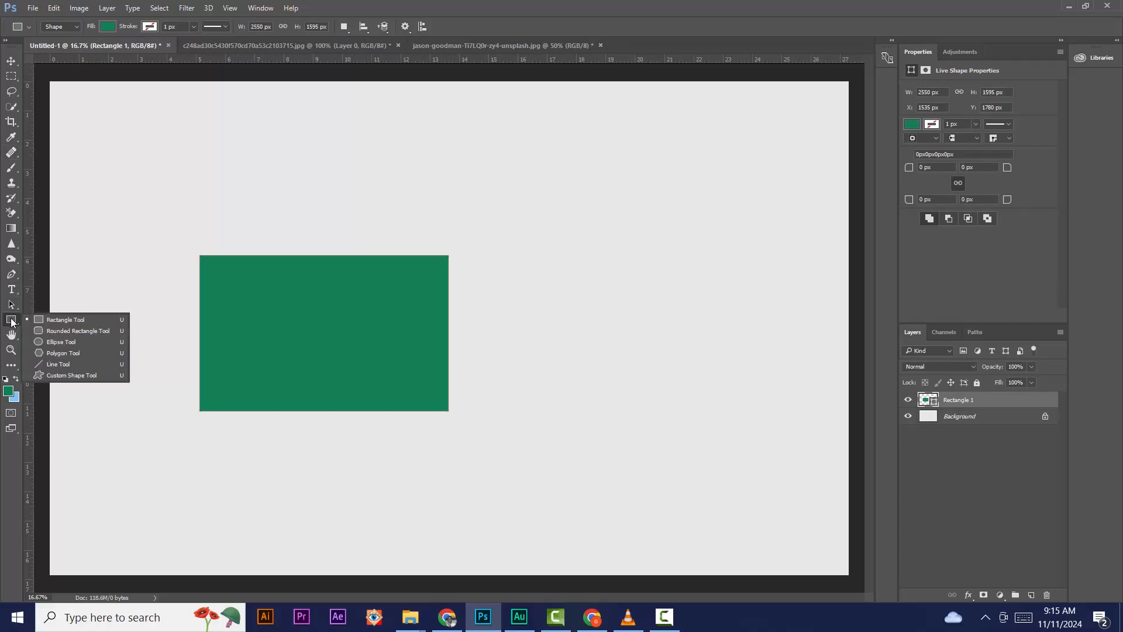
left_click(41, 353)
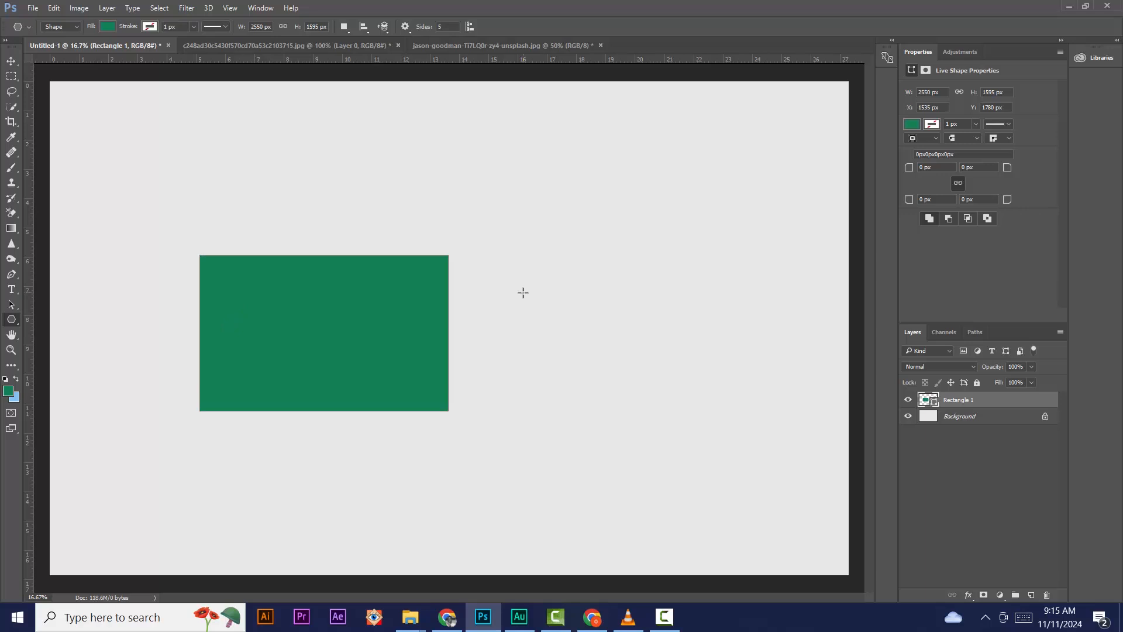
mouse_move(523, 292)
left_mouse_down()
mouse_move(652, 383)
mouse_move(585, 376)
left_mouse_up()
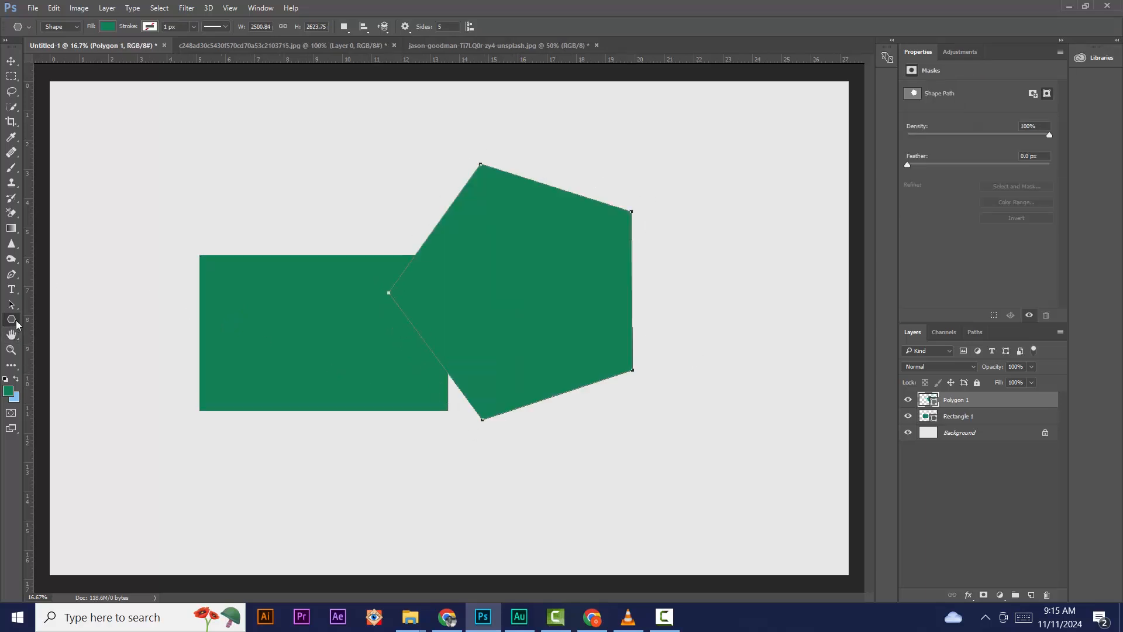
right_click(17, 324)
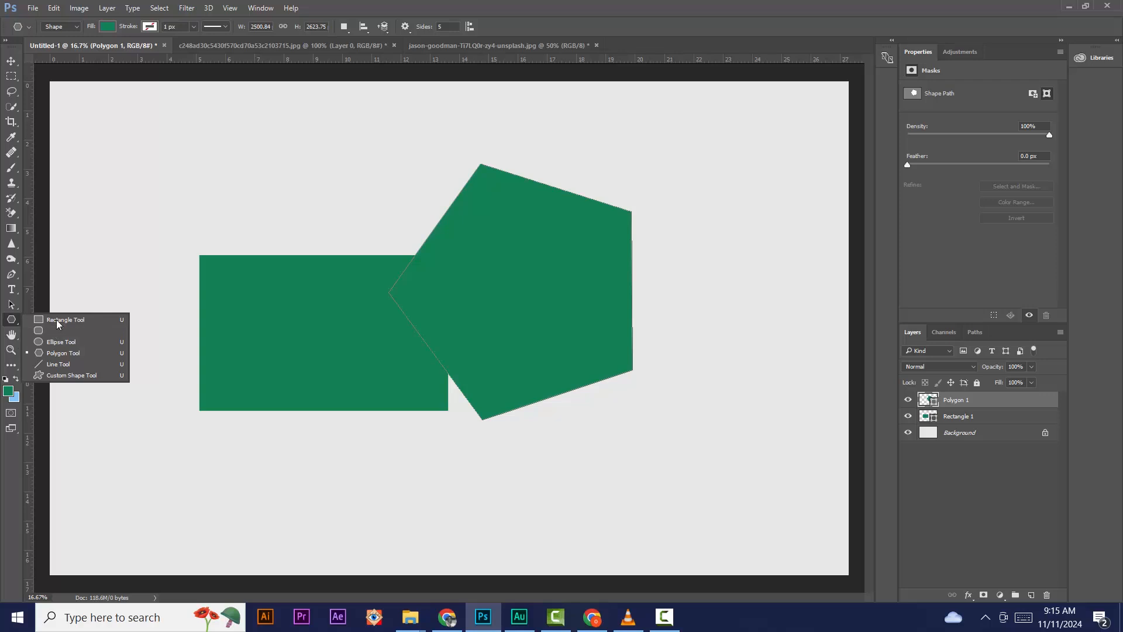
left_click(61, 342)
left_click_drag(118, 446, 216, 544)
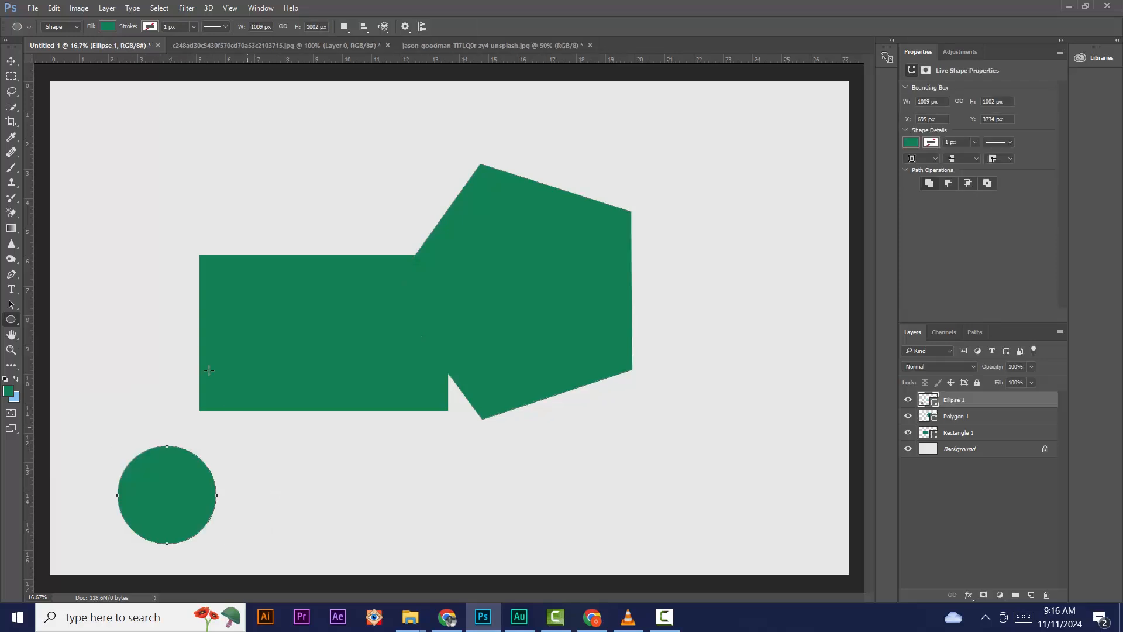
left_click(11, 61)
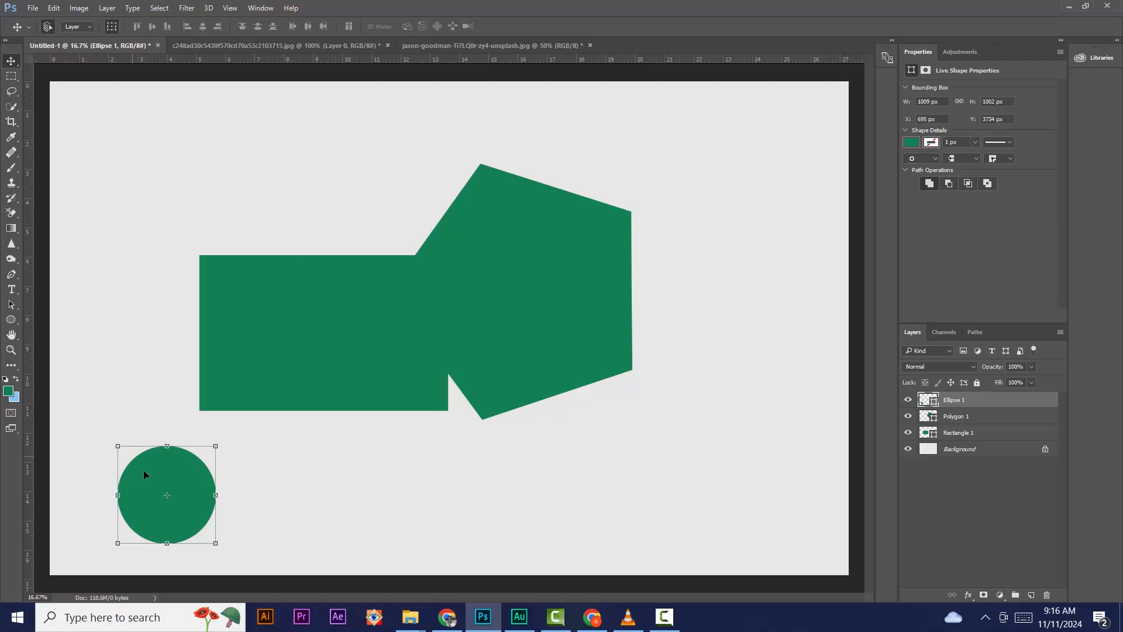
Step: Drag the circle from the lower left corner up to sit above the rectangle
left_click_drag(205, 468, 269, 255)
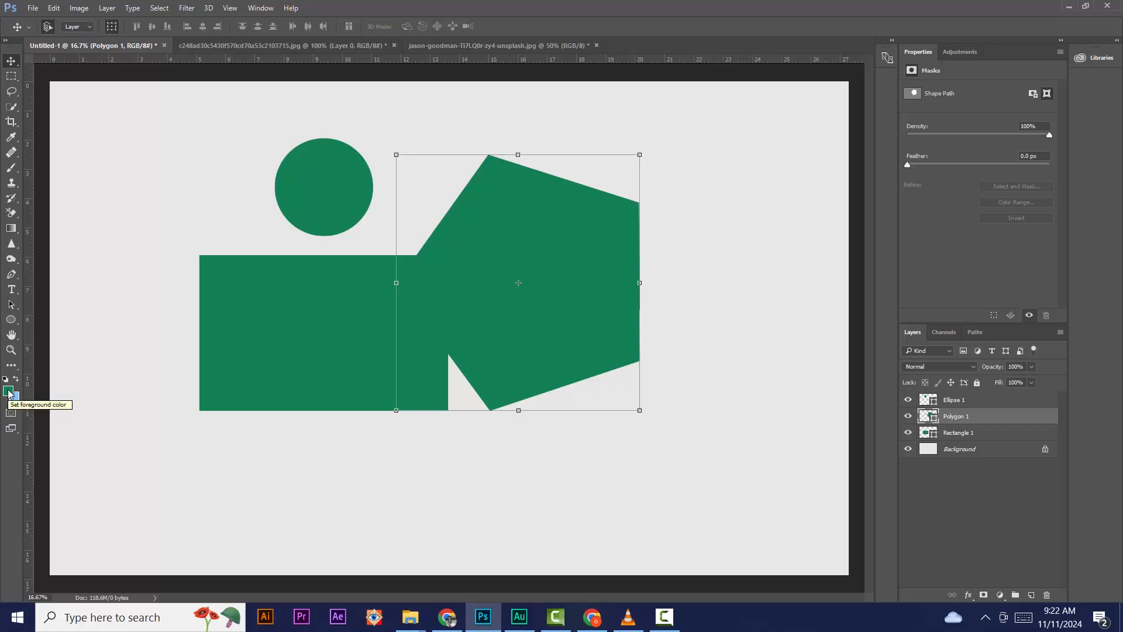
Step: Choose a strong magenta shade (cc117b) as the foreground colour in the Color Picker
left_click(9, 392)
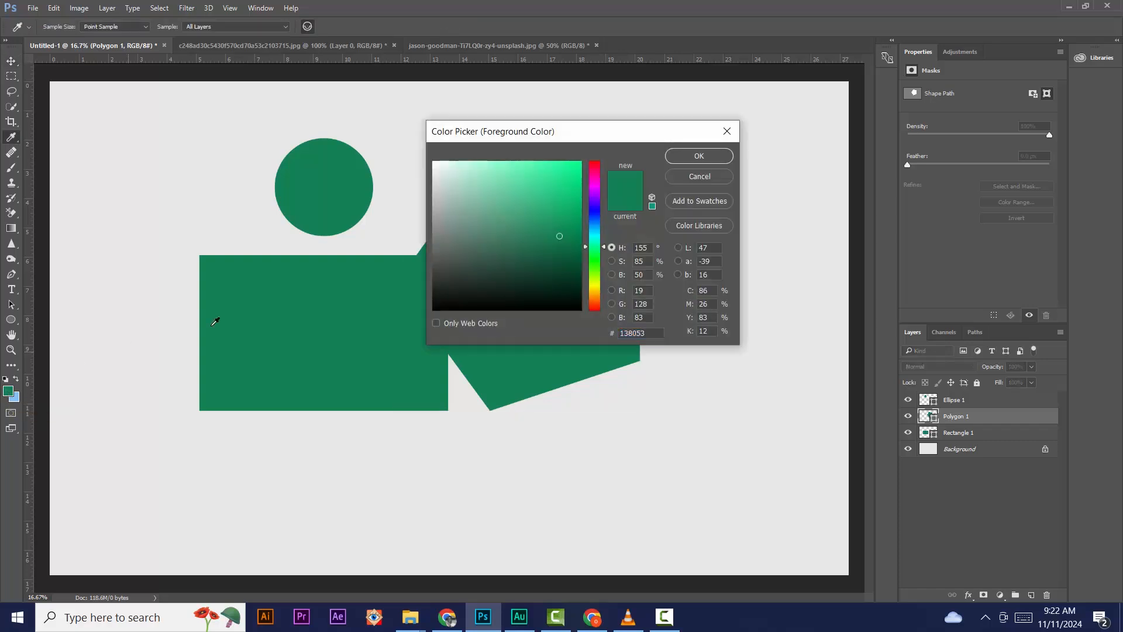
left_click(514, 199)
left_click(598, 176)
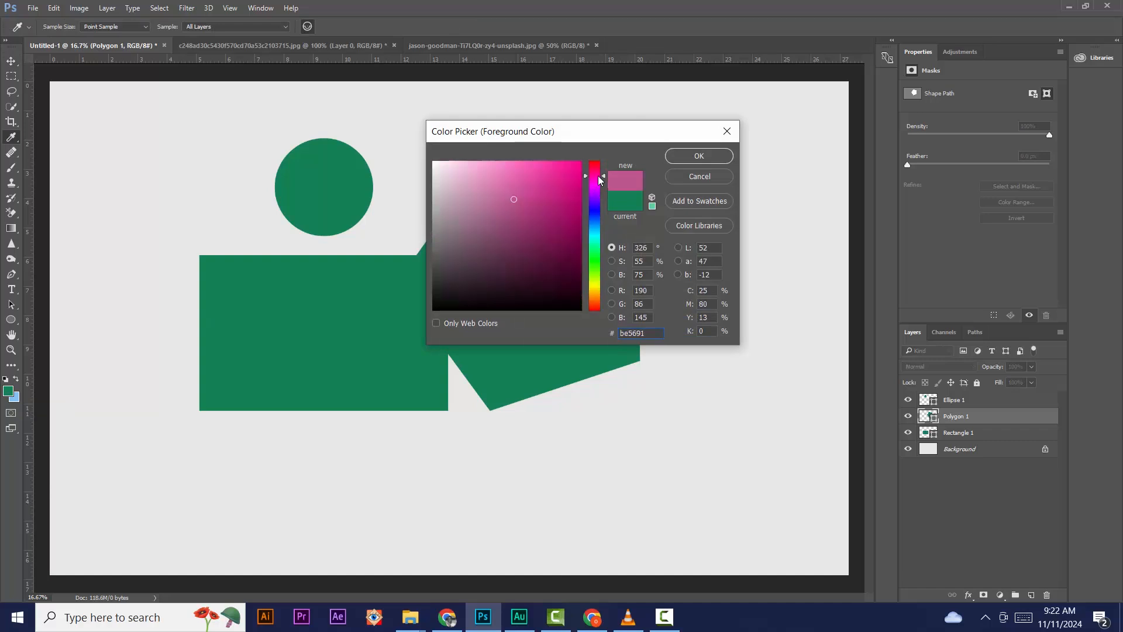
left_click(533, 191)
left_click(499, 177)
left_click(551, 180)
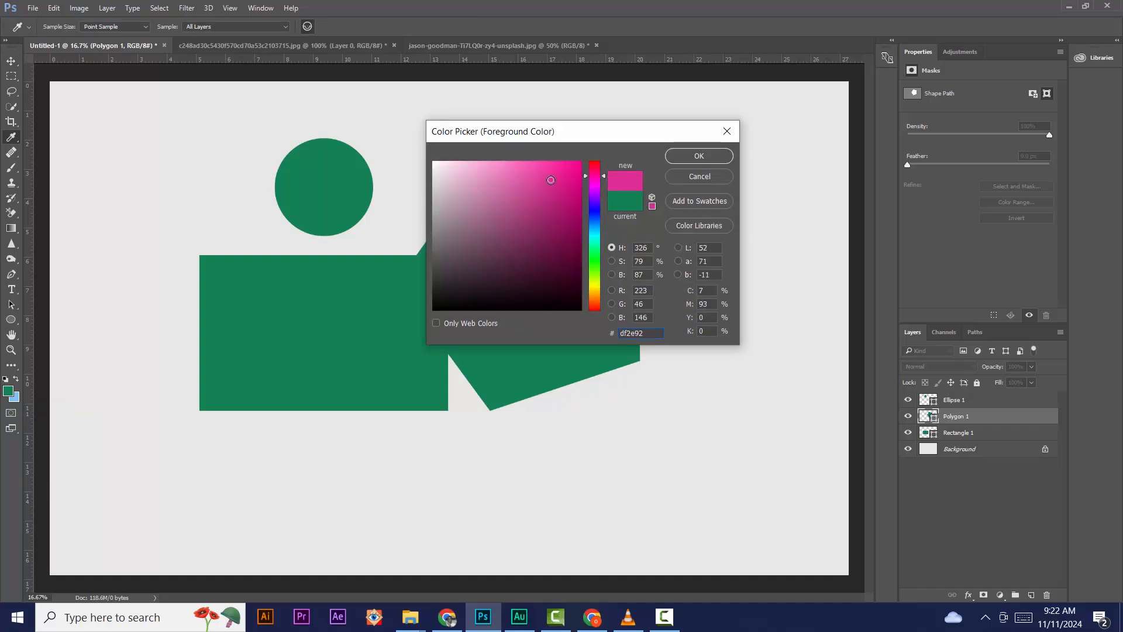
left_click(553, 210)
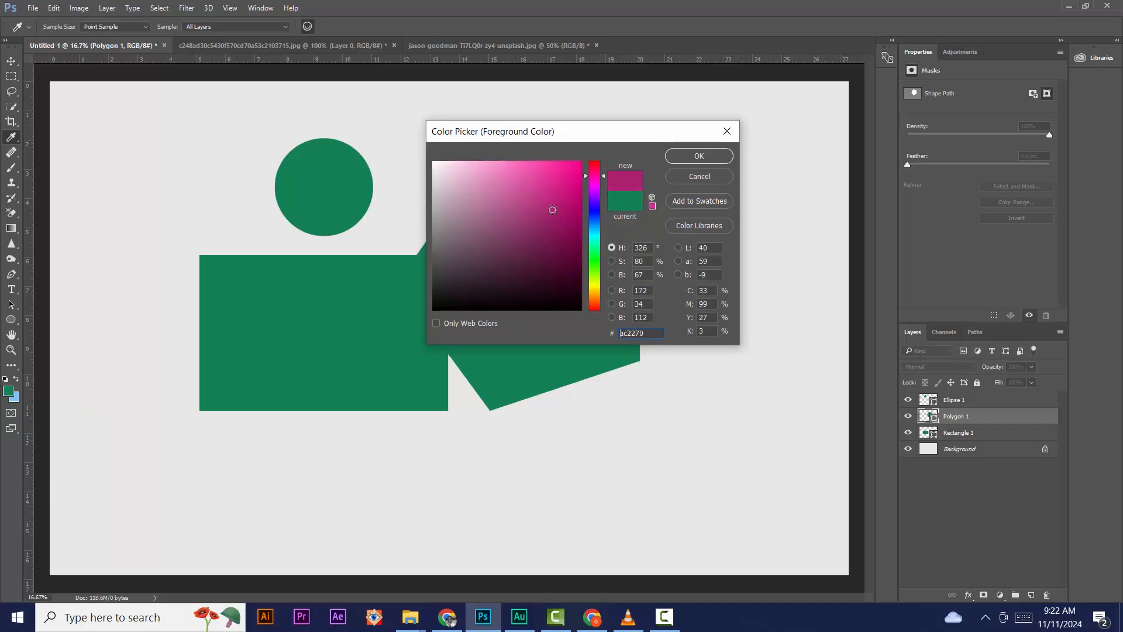
left_click(681, 155)
key("v")
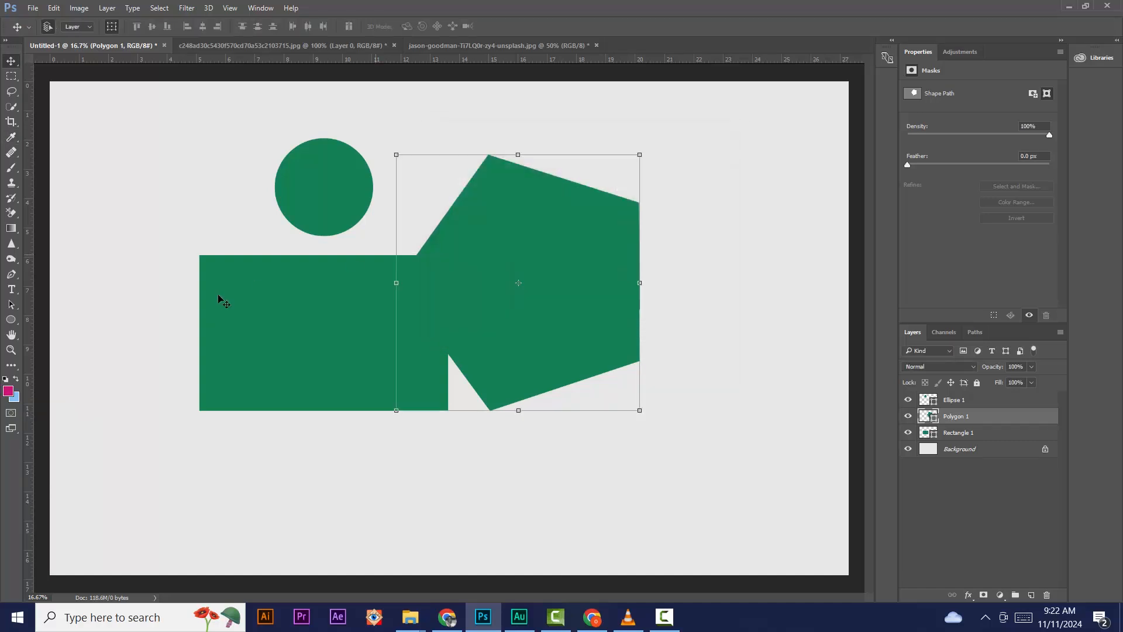
Step: Recheck the foreground colour picker and keep magenta cc117b (R 204, G 17, B 123)
left_click(9, 391)
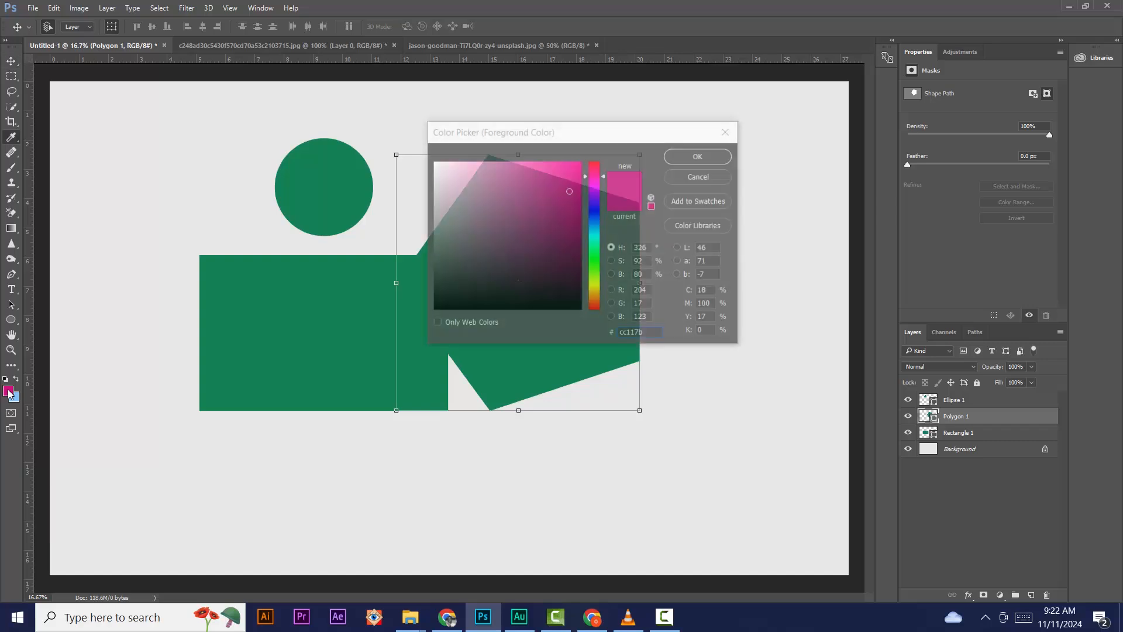
left_click(699, 155)
key("v")
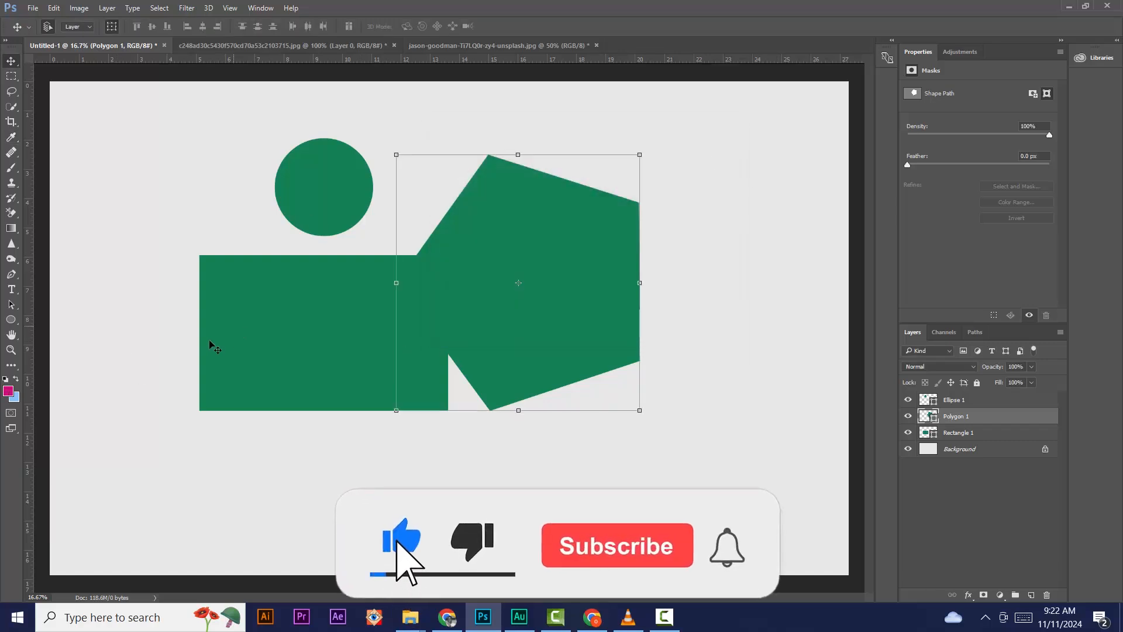